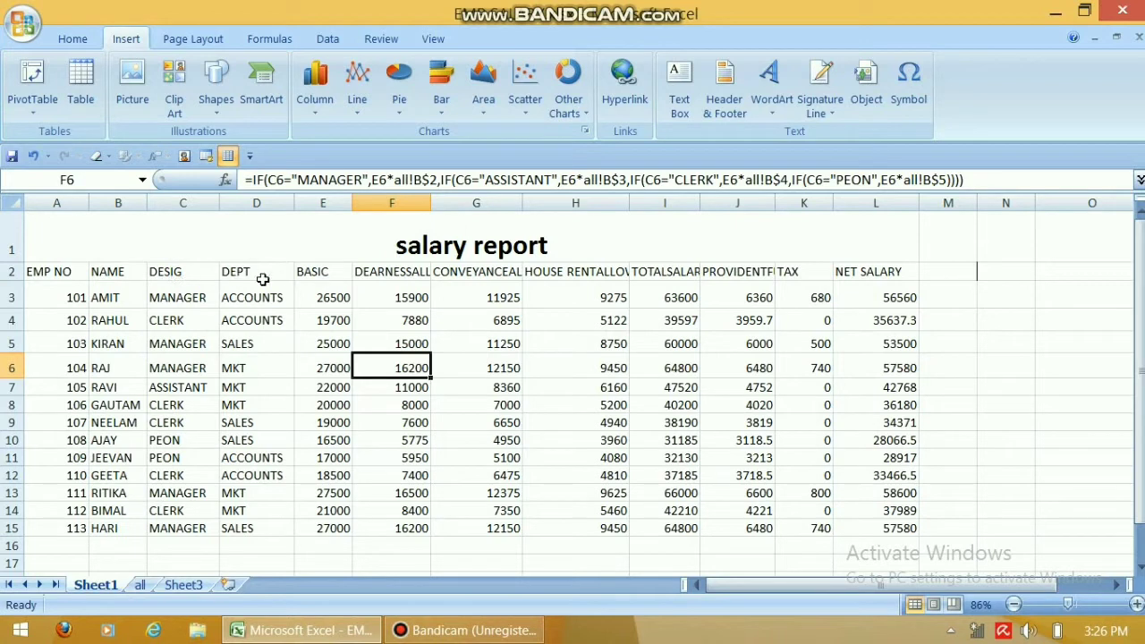
Delete the salary report title row so the column headings start in row 1.
left_click(285, 318)
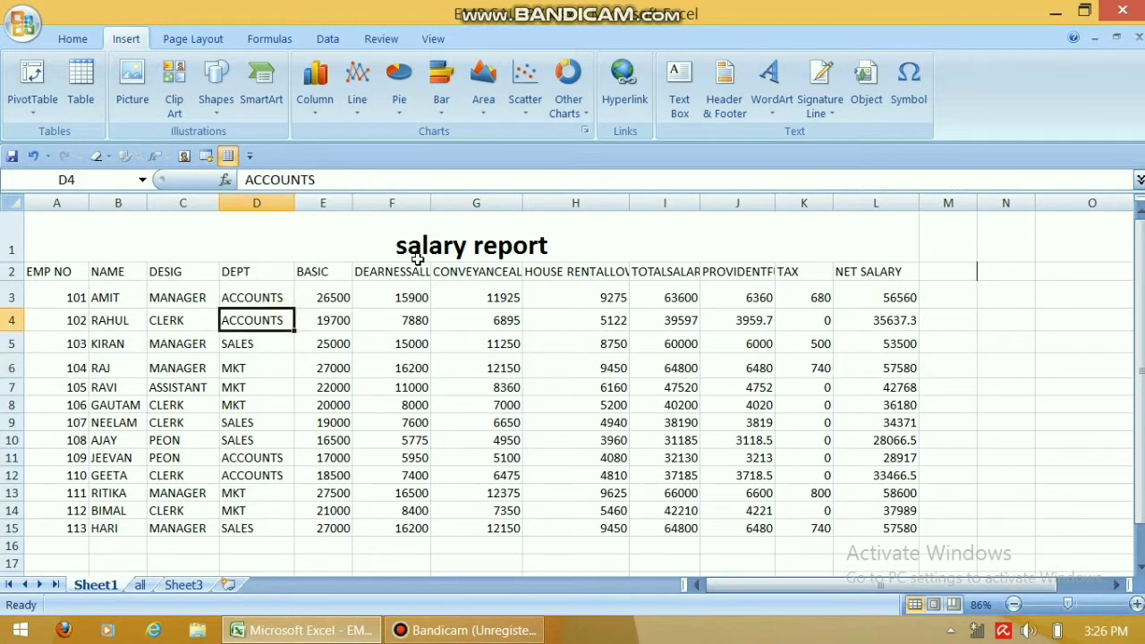
left_click(416, 252)
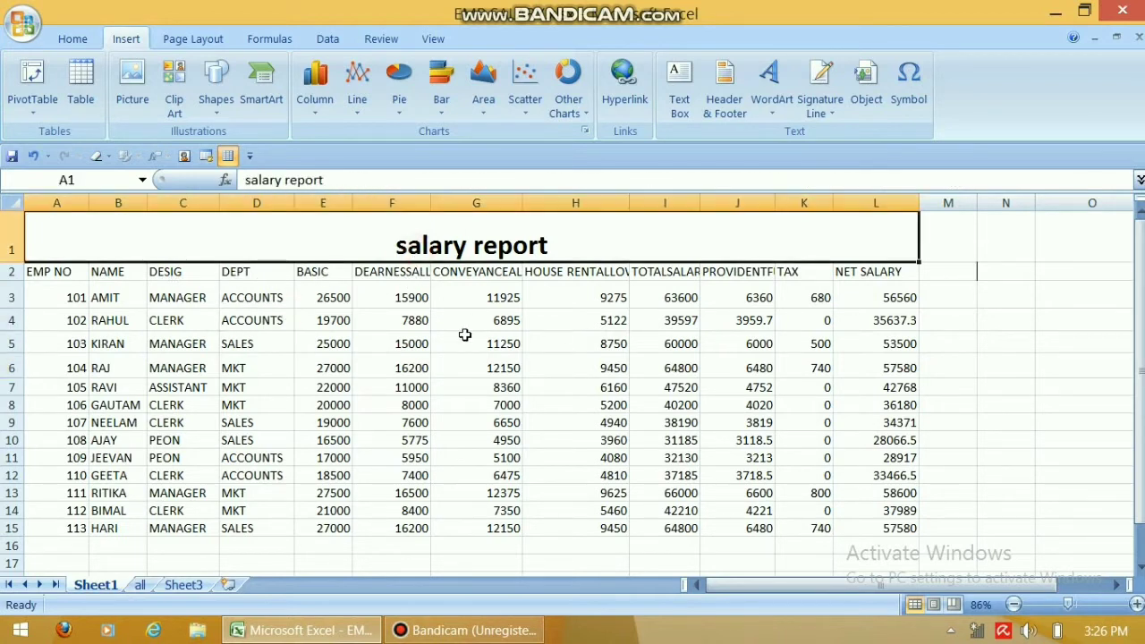
left_click(362, 400)
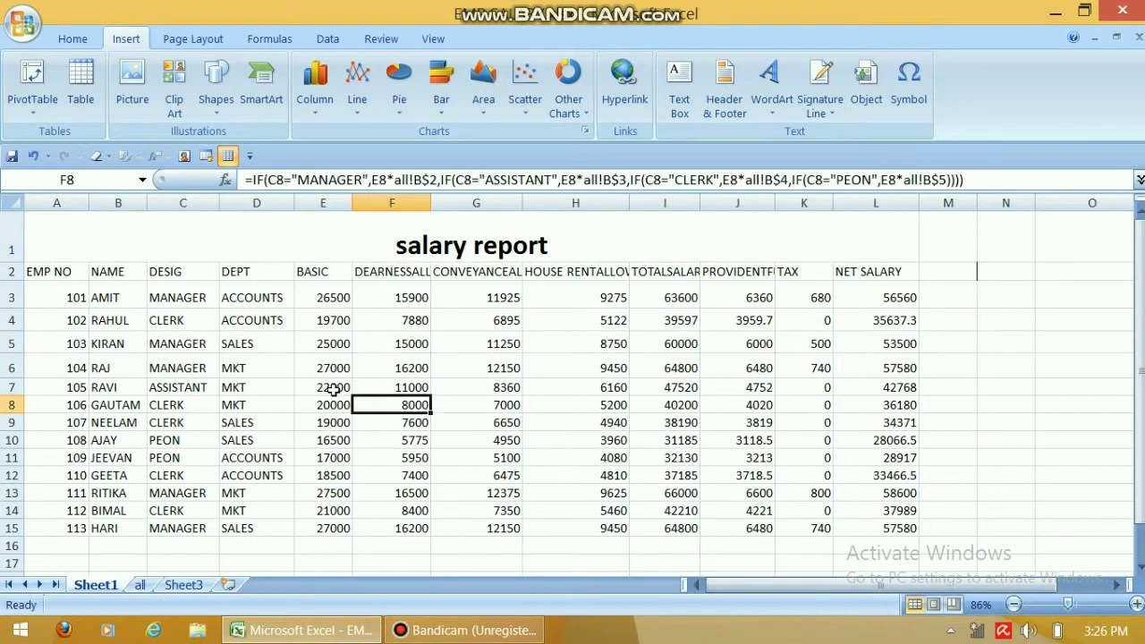
left_click(413, 250)
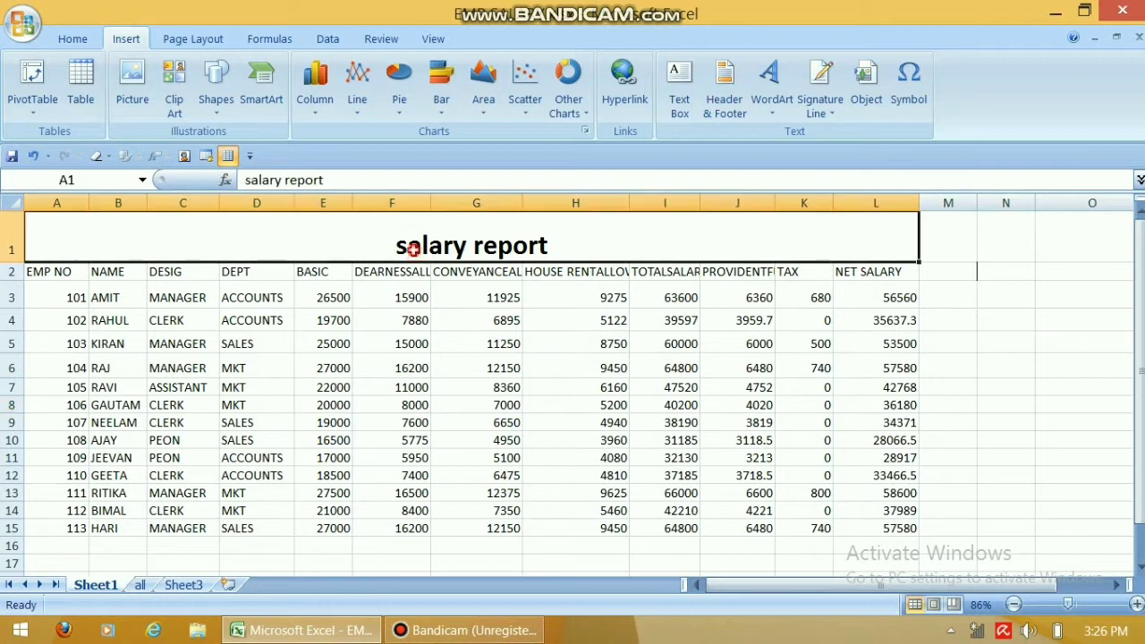
right_click(336, 240)
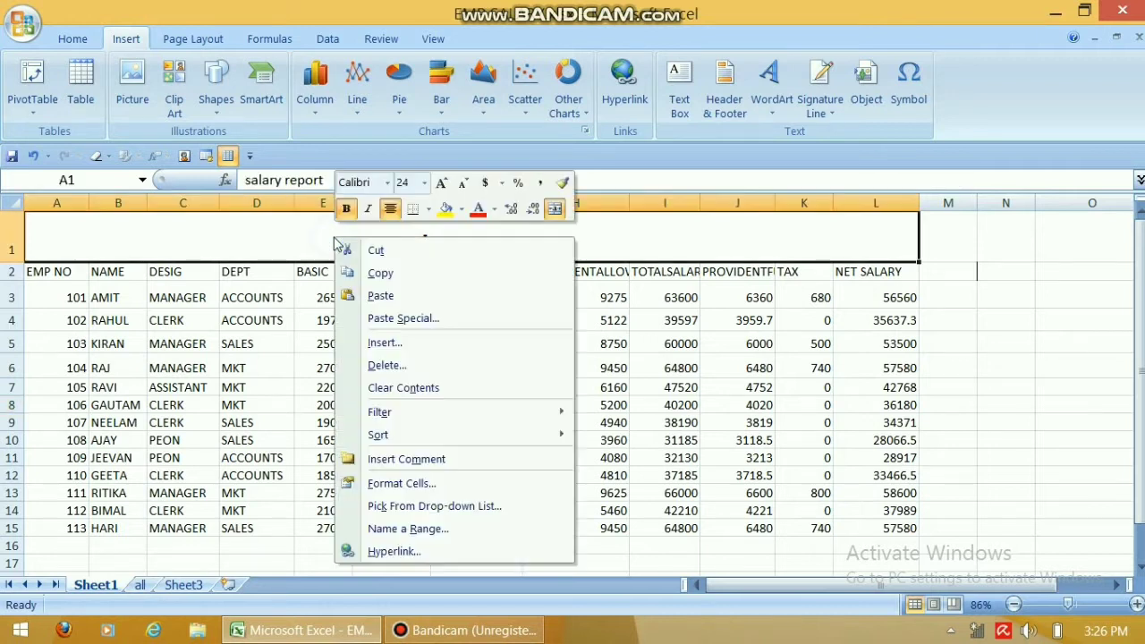
left_click(386, 365)
left_click(357, 365)
left_click(349, 420)
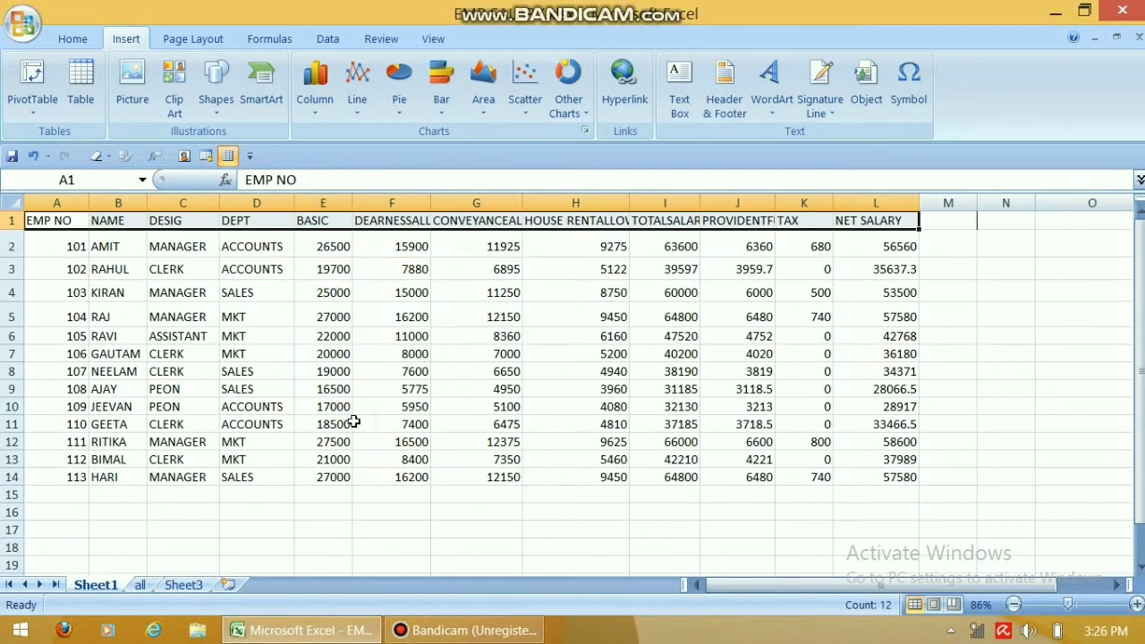
Zoom in on the salary data and start a new PivotTable from a data cell.
left_click(320, 314)
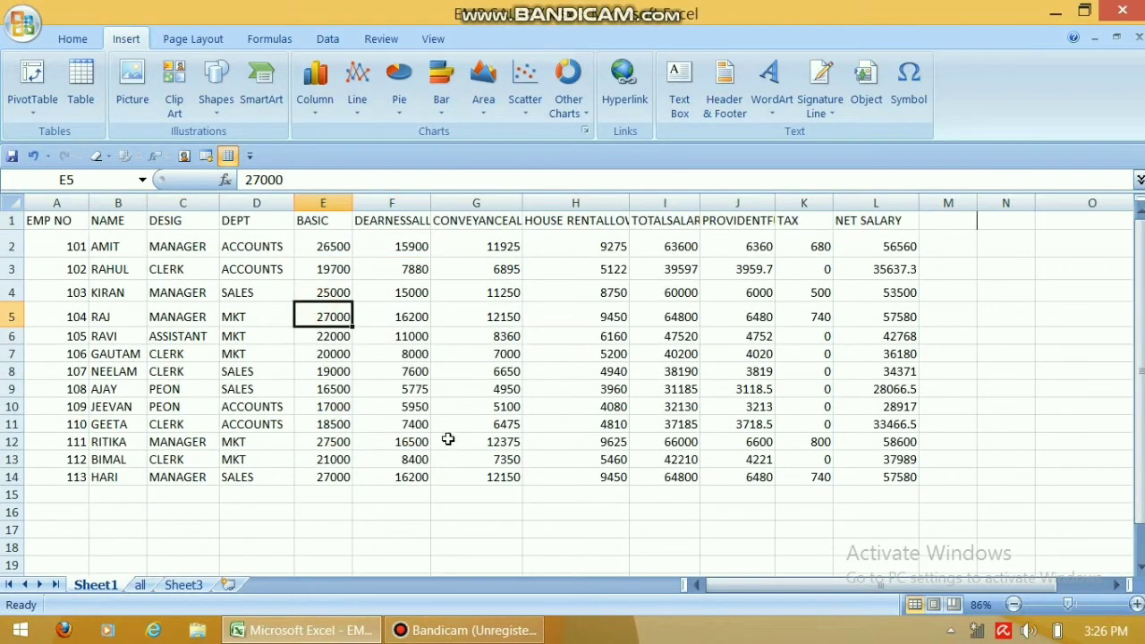
left_click(1082, 605)
scroll(401, 362, "up", 1)
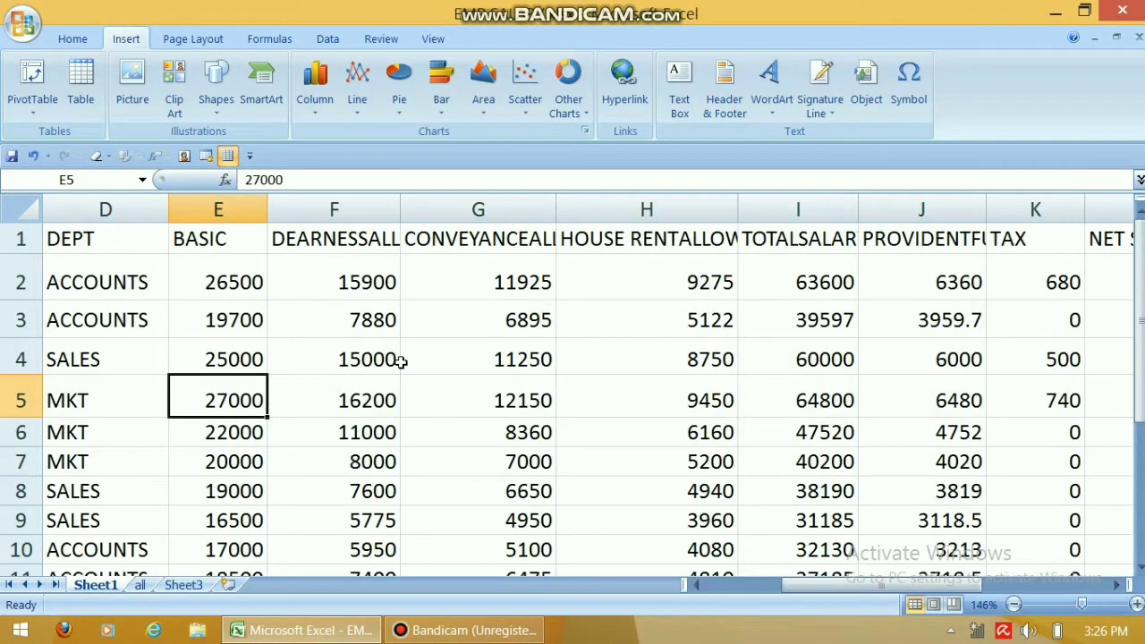
left_click(274, 354)
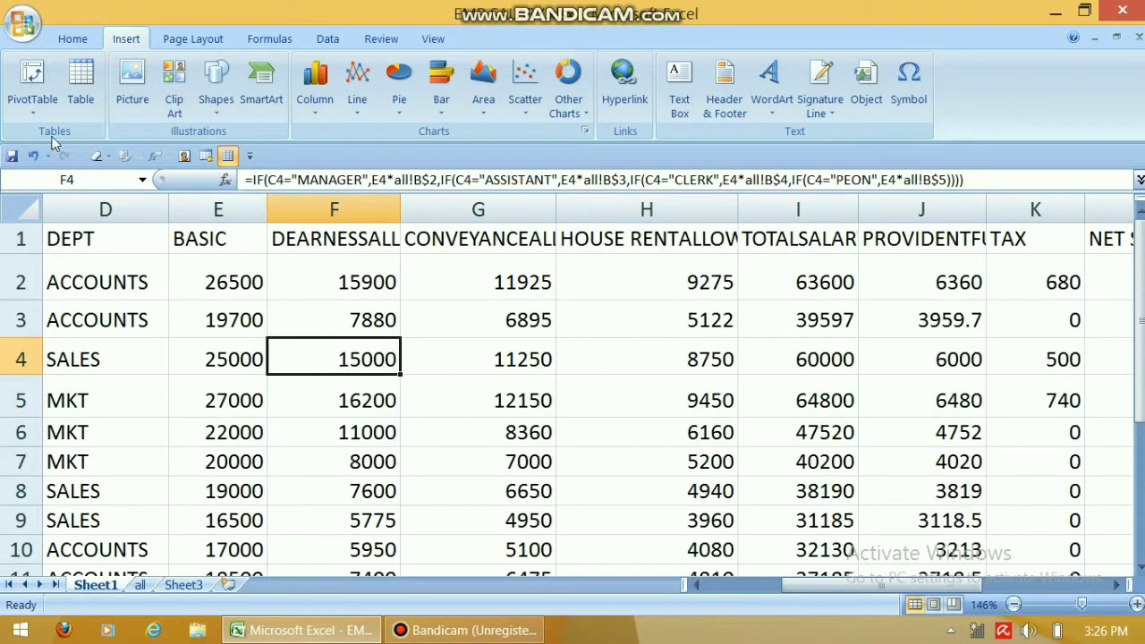
left_click(32, 104)
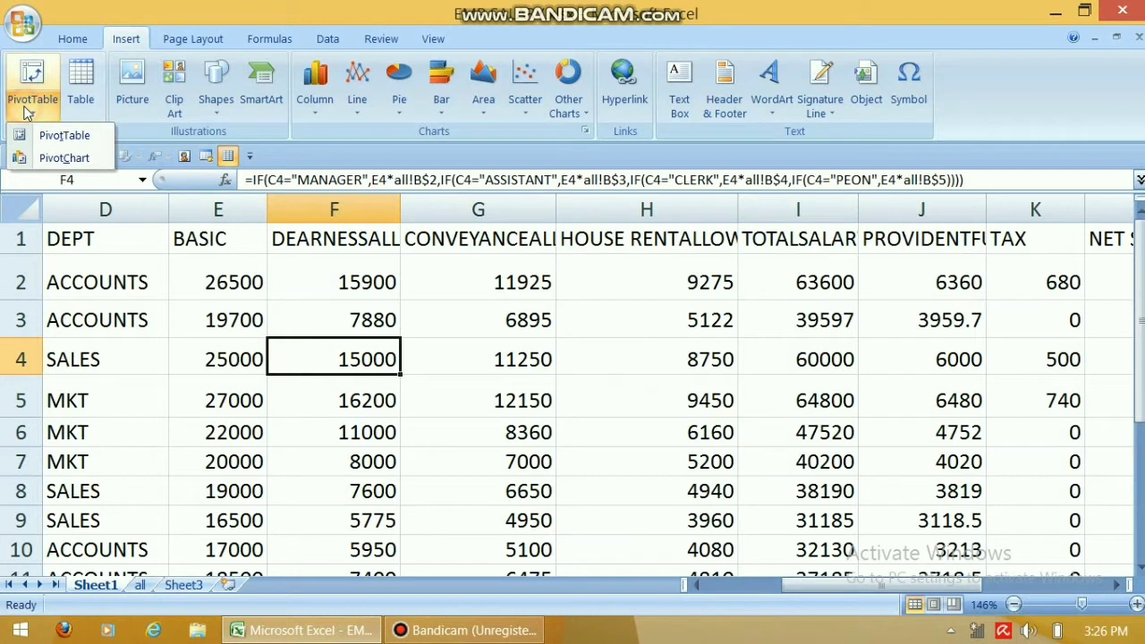
left_click(64, 136)
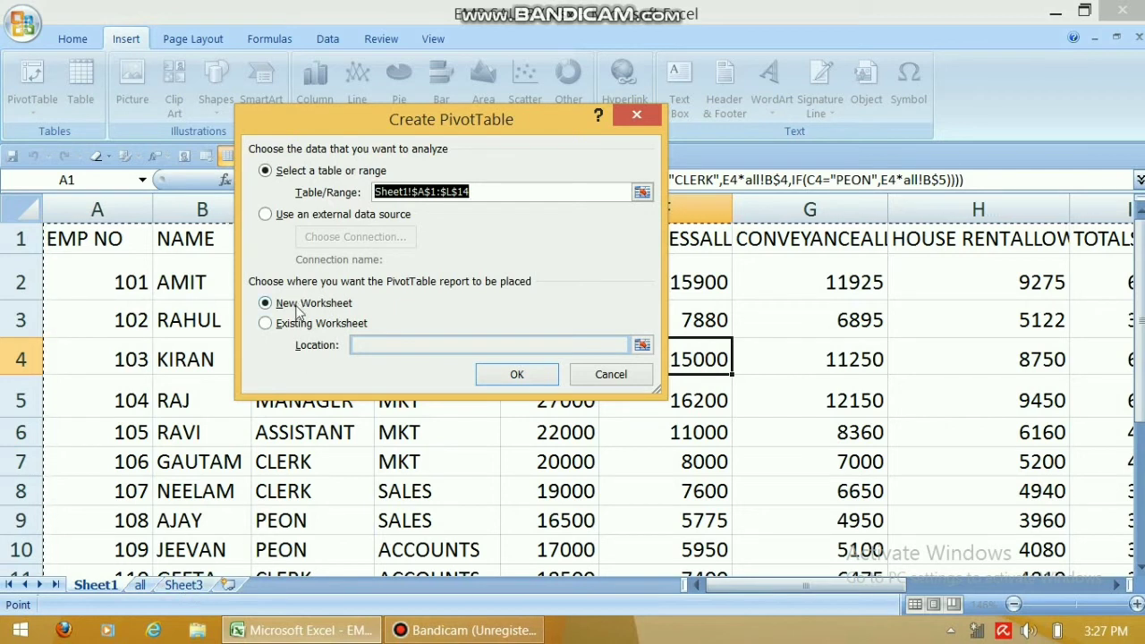
Create the PivotTable from Sheet1!$A$1:$L$14 on a new worksheet.
left_click(498, 374)
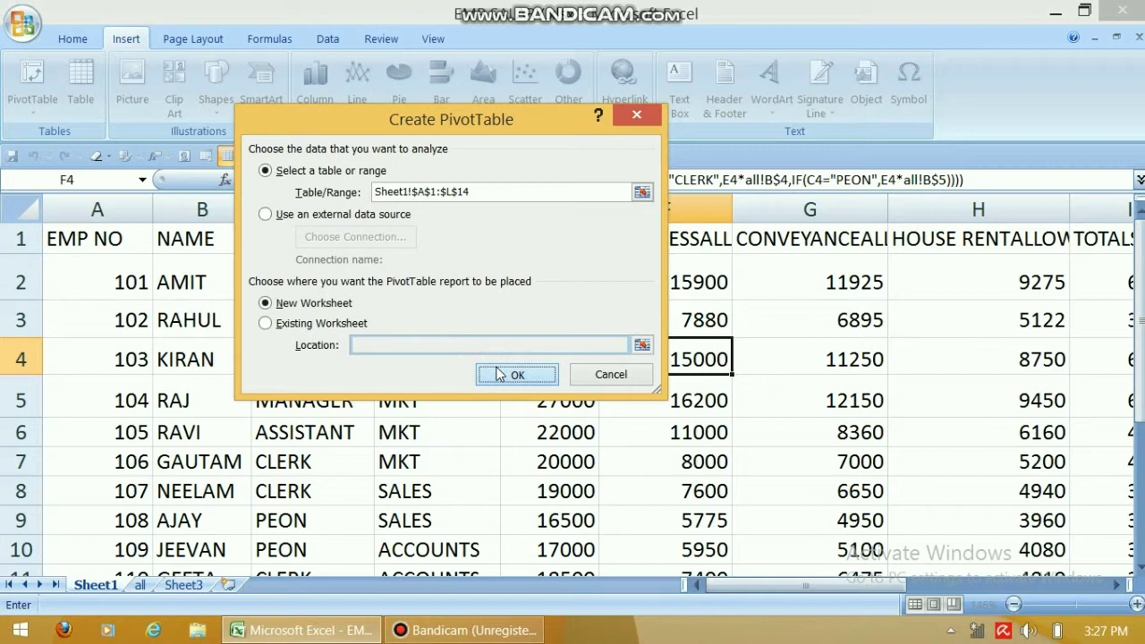
left_click(498, 374)
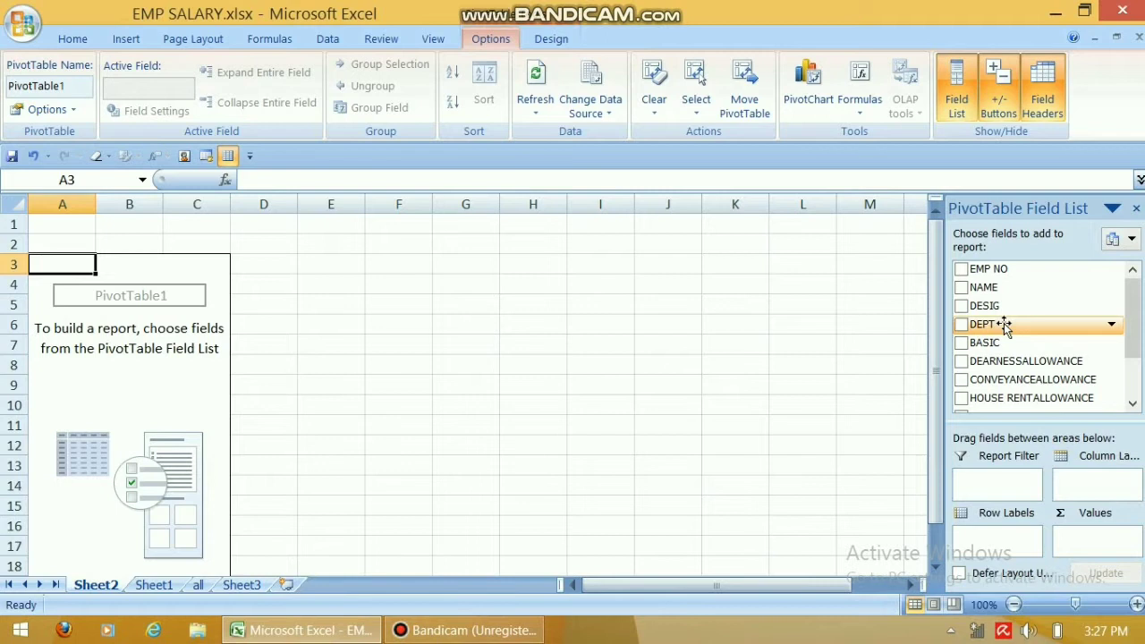
Group pivot rows by DEPT, sum BASIC through NET SALARY, and hide the field list.
left_click_drag(1004, 324, 1012, 547)
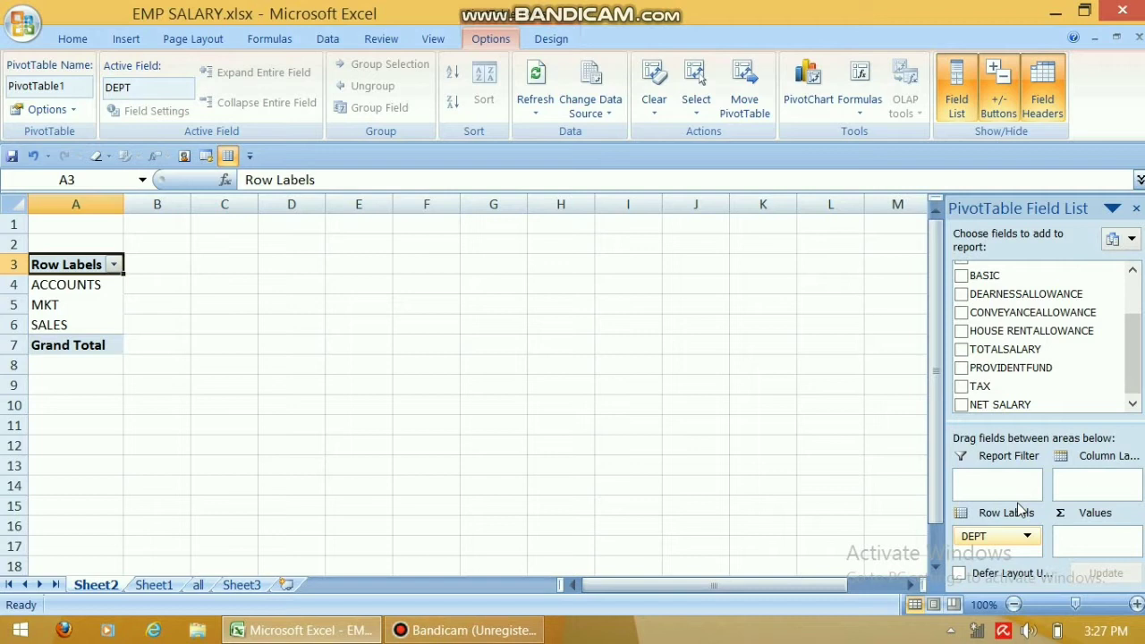
left_click(962, 277)
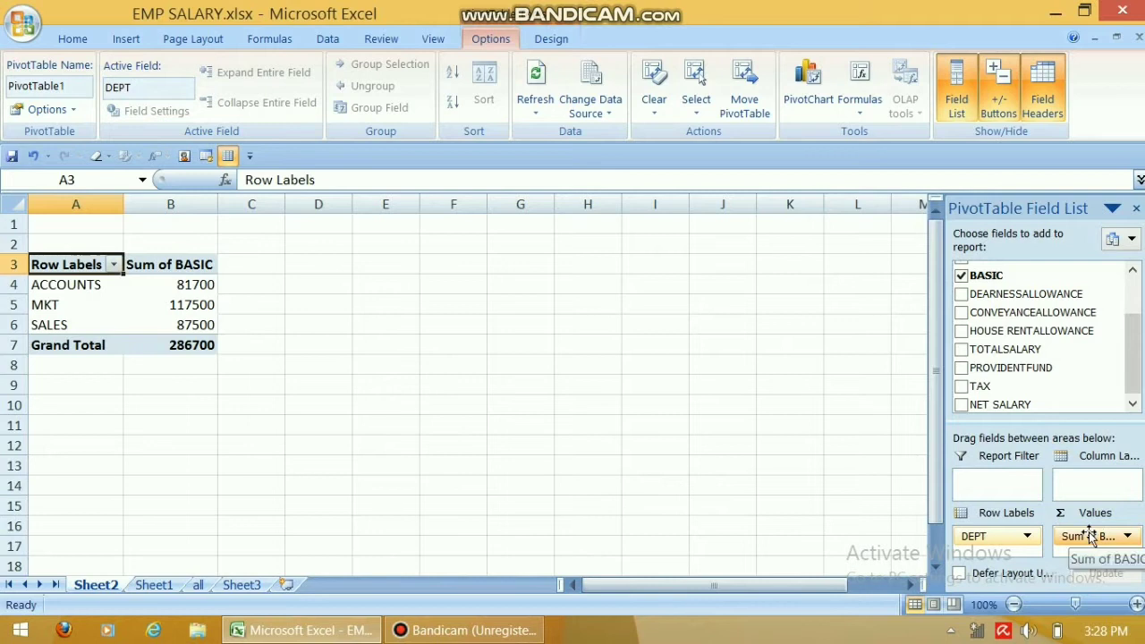
left_click(960, 295)
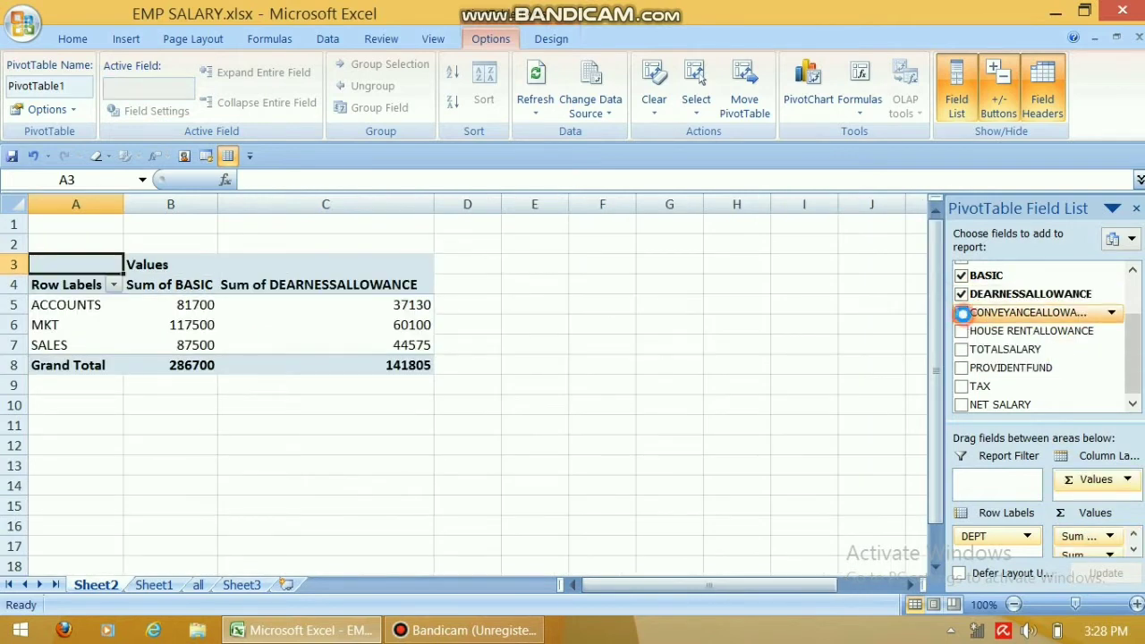
left_click(961, 314)
left_click(961, 330)
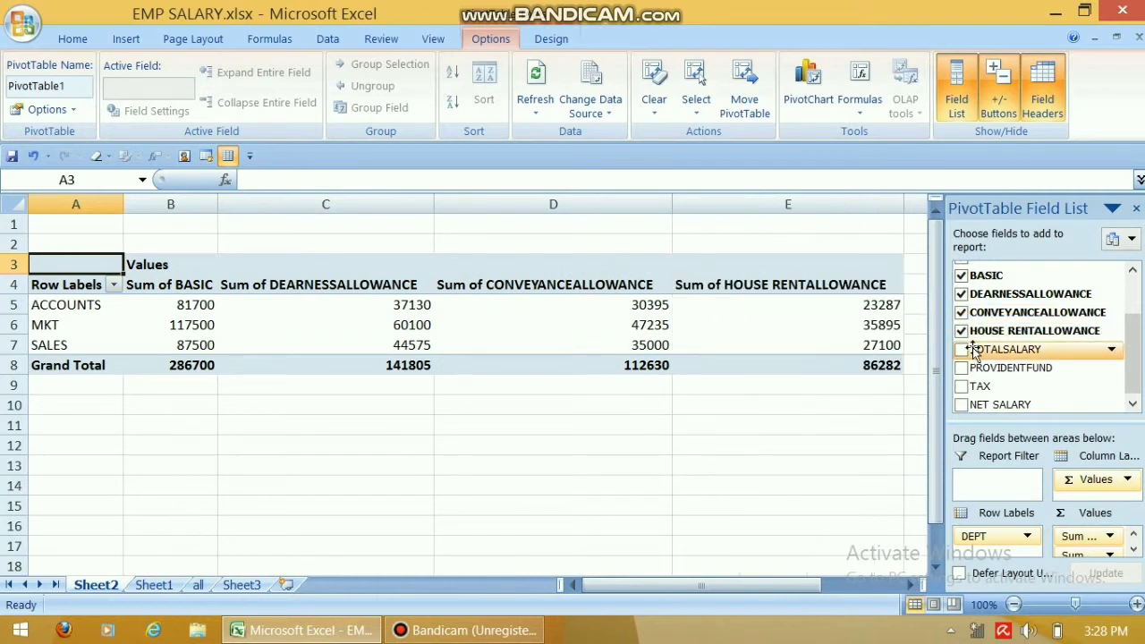
left_click(962, 350)
left_click(961, 367)
left_click(962, 386)
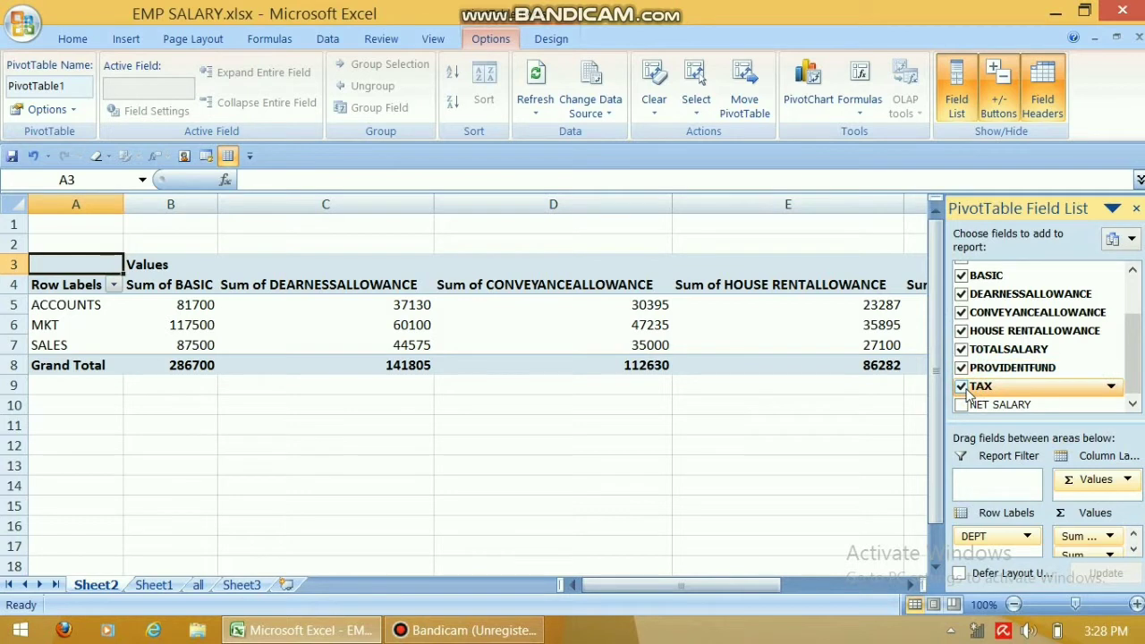
left_click(961, 404)
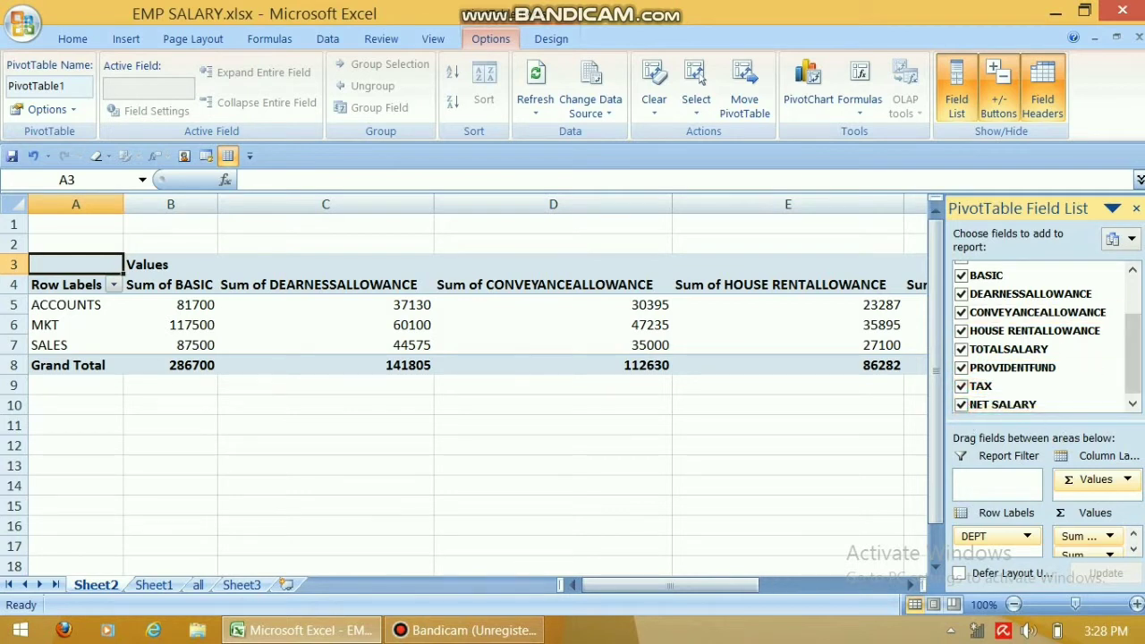
left_click(1135, 210)
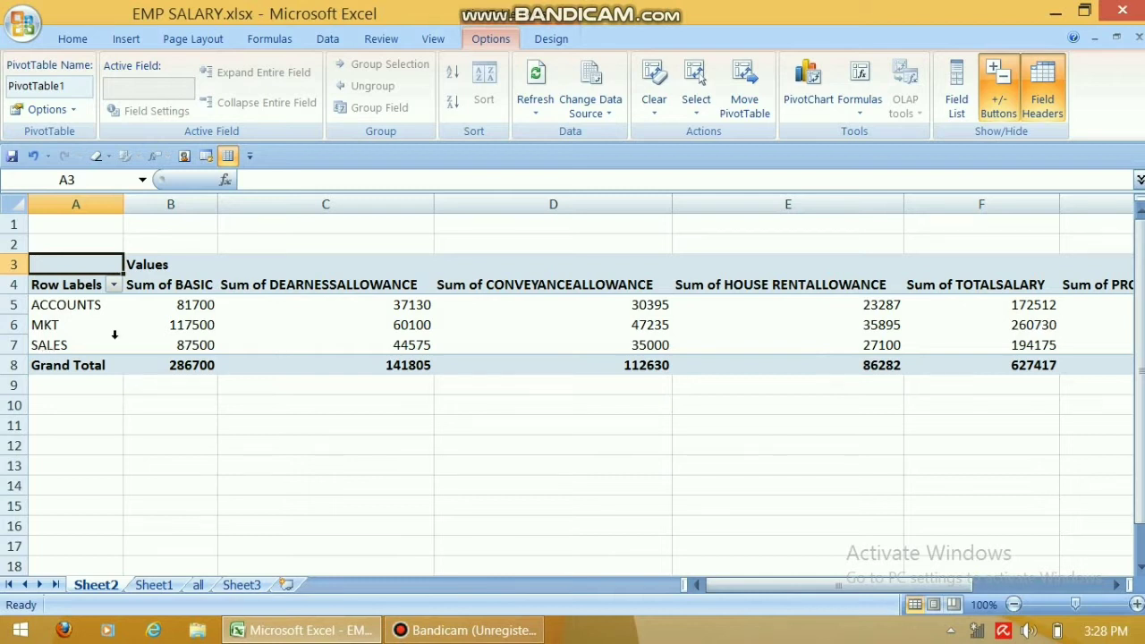
Summarize BASIC, DEARNESSALLOWANCE and CONVEYANCEALLOWANCE as averages instead of sums.
mouse_move(158, 336)
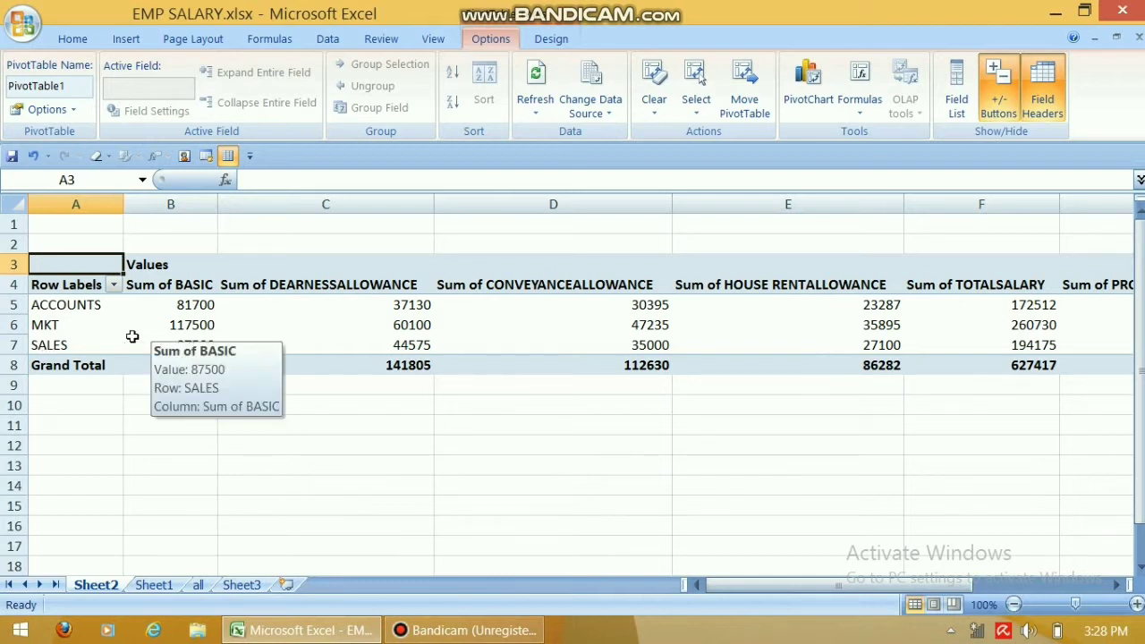
mouse_move(198, 304)
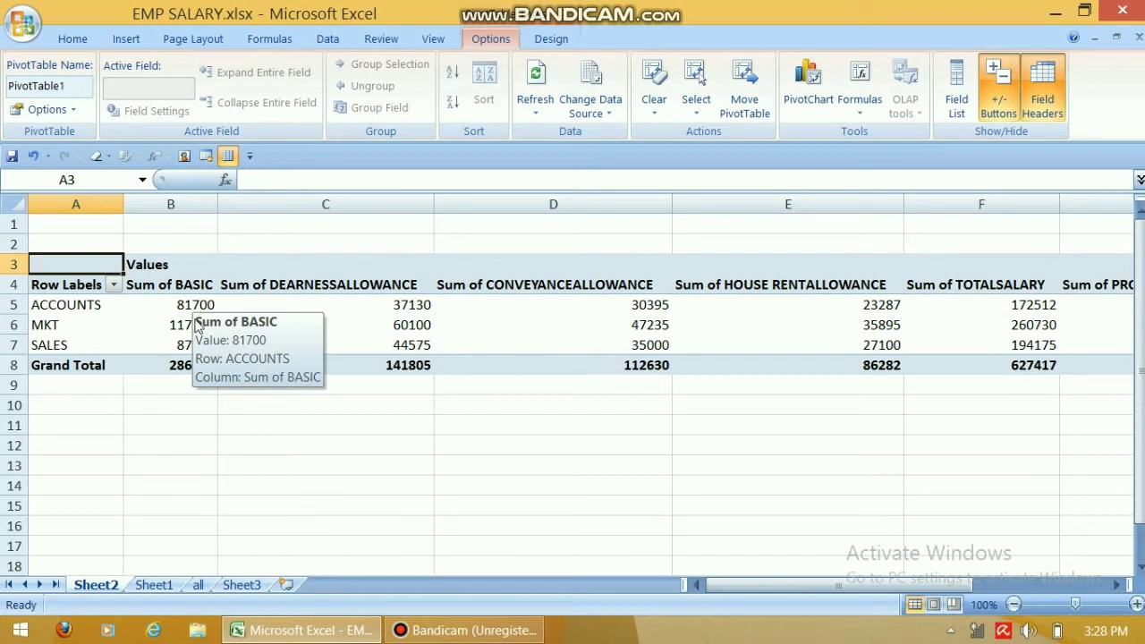
left_click(183, 286)
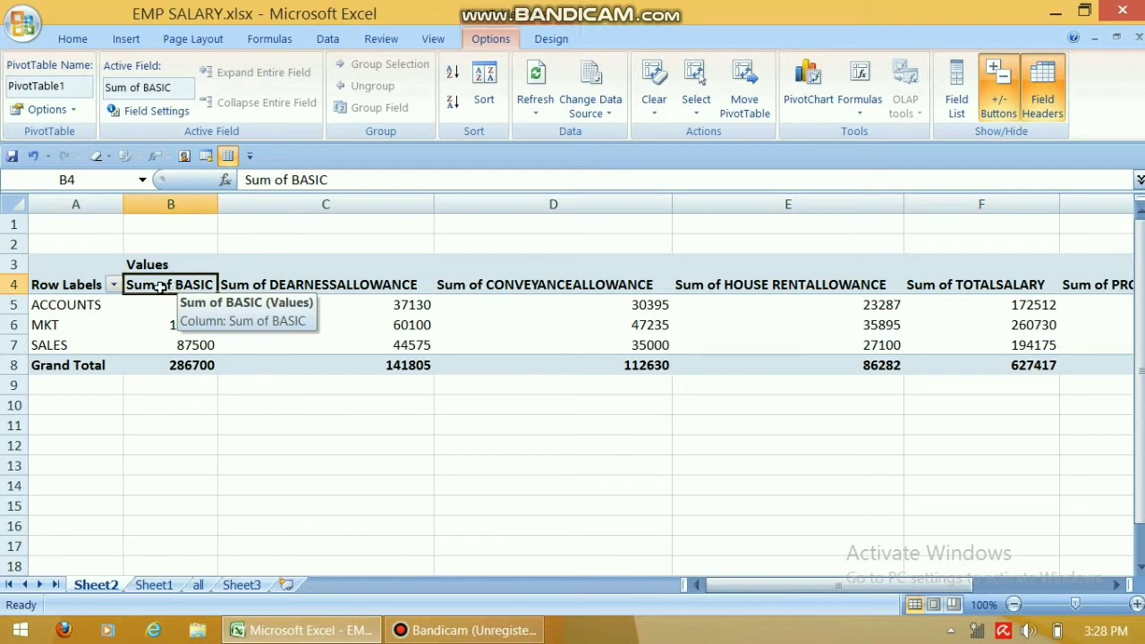
double_click(162, 285)
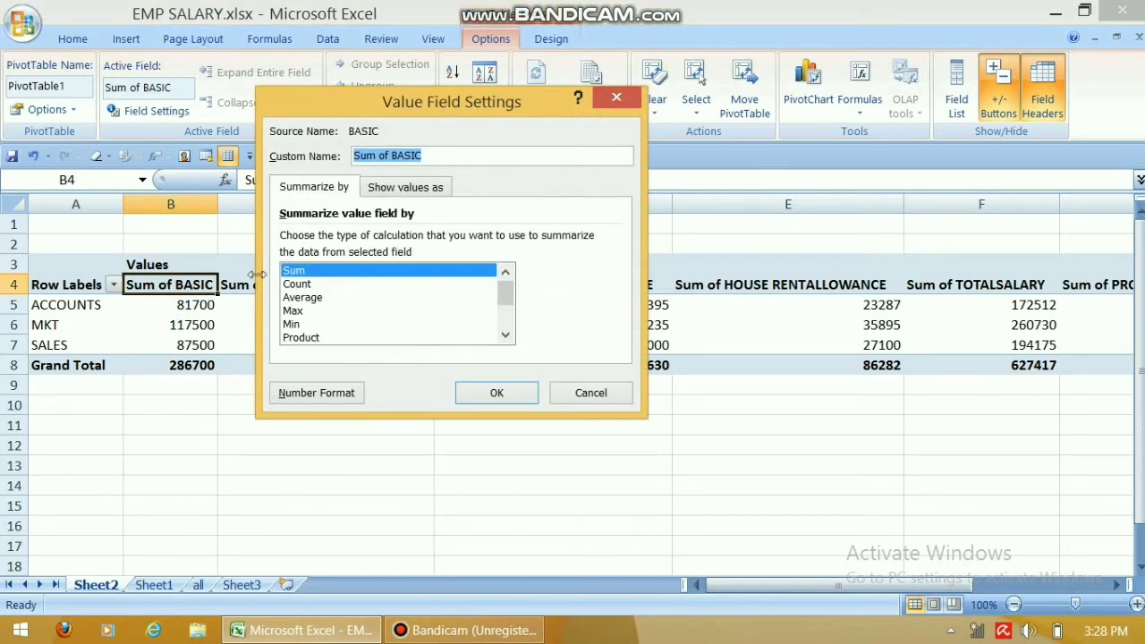
left_click(306, 298)
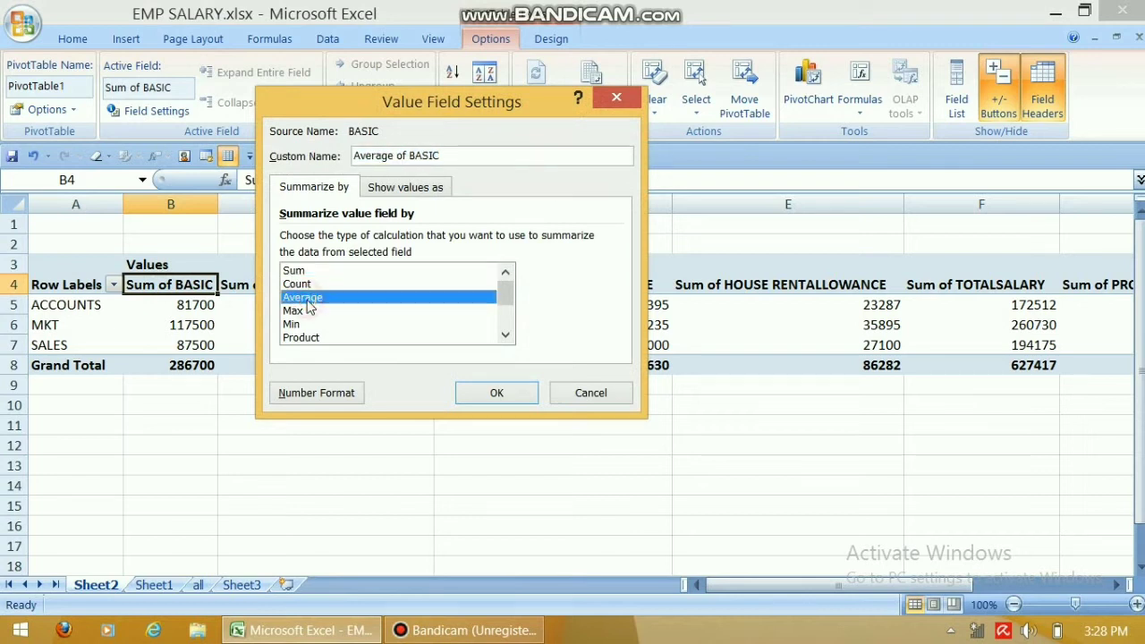
left_click(497, 390)
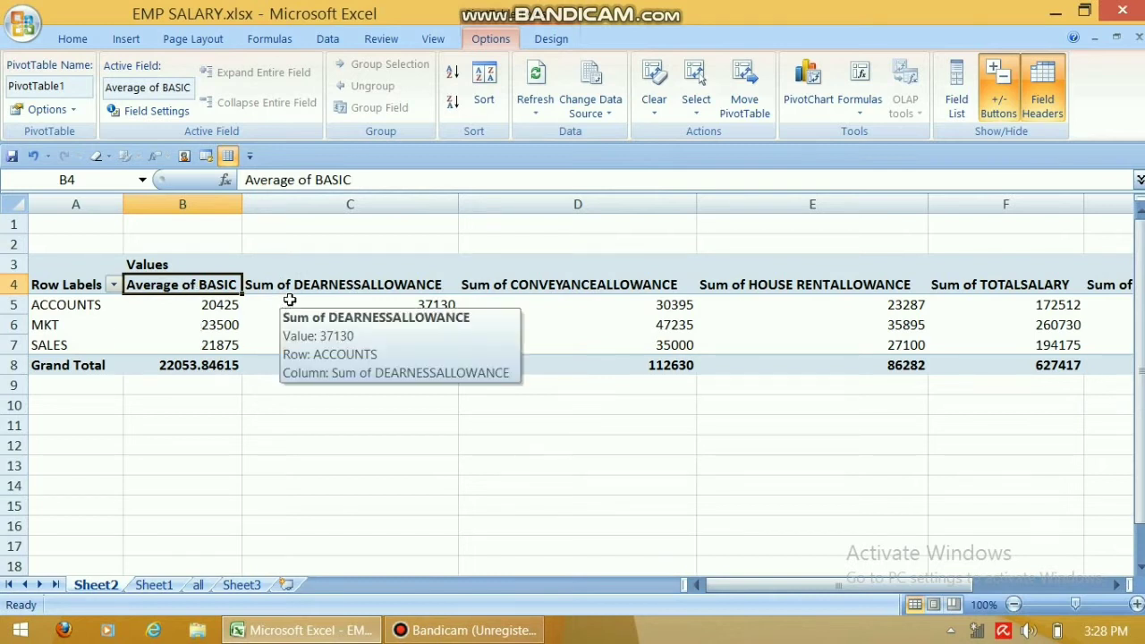
double_click(295, 284)
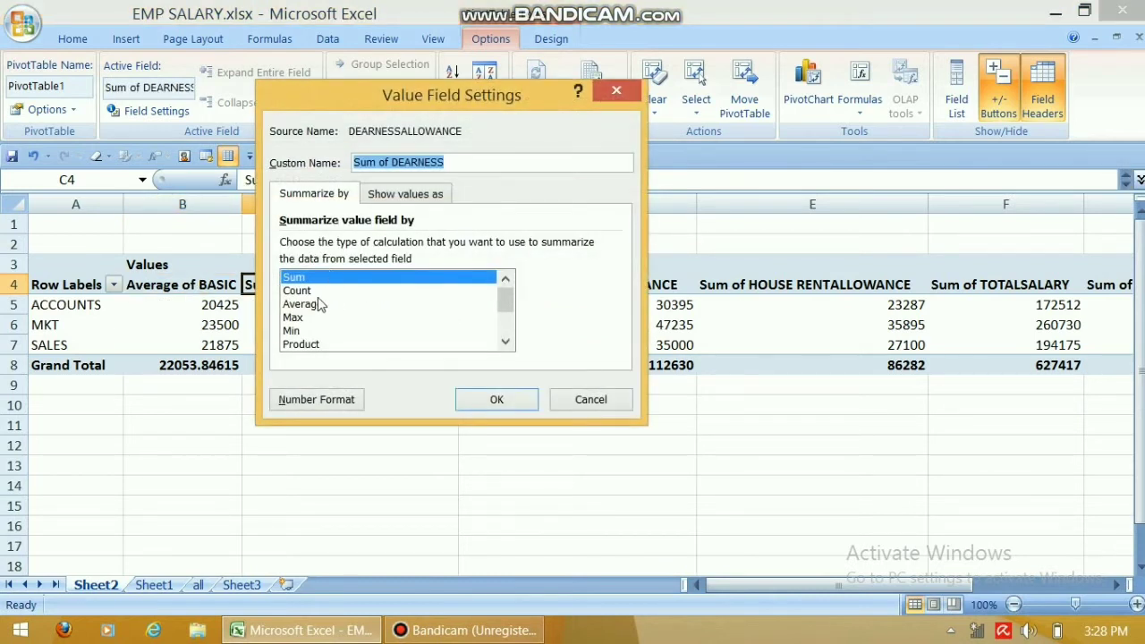
left_click(320, 304)
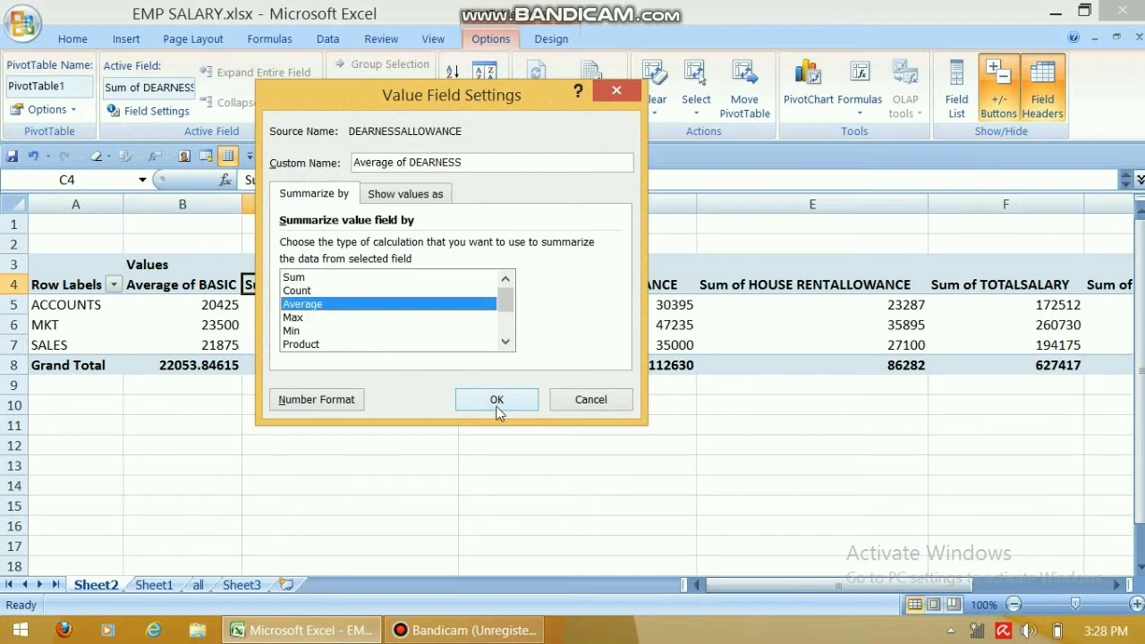
left_click(496, 399)
double_click(490, 286)
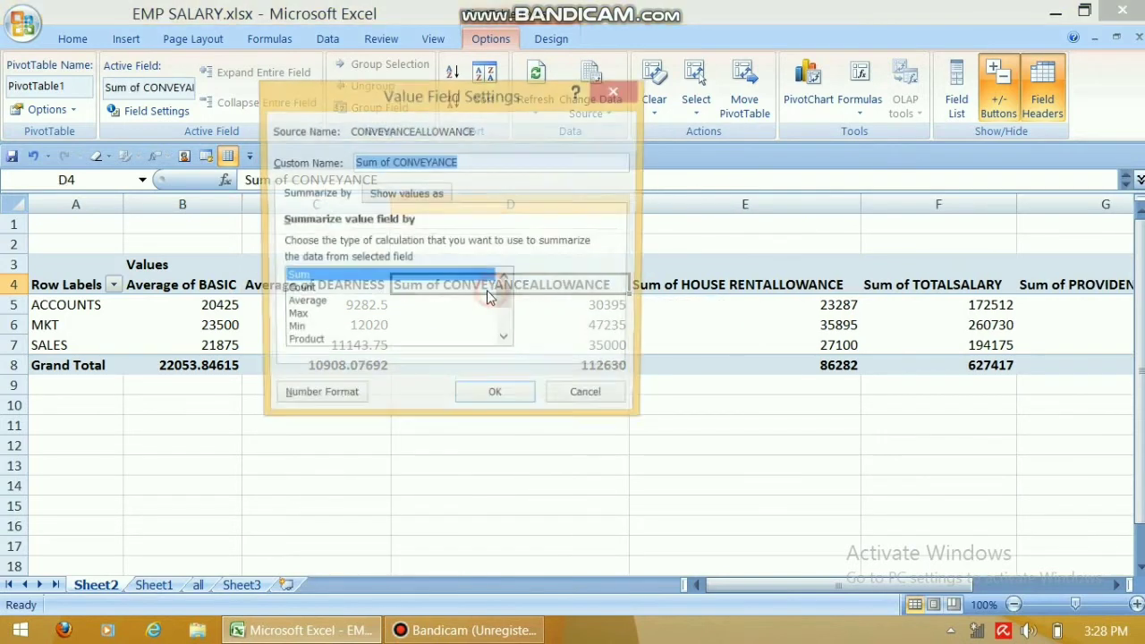
left_click(340, 304)
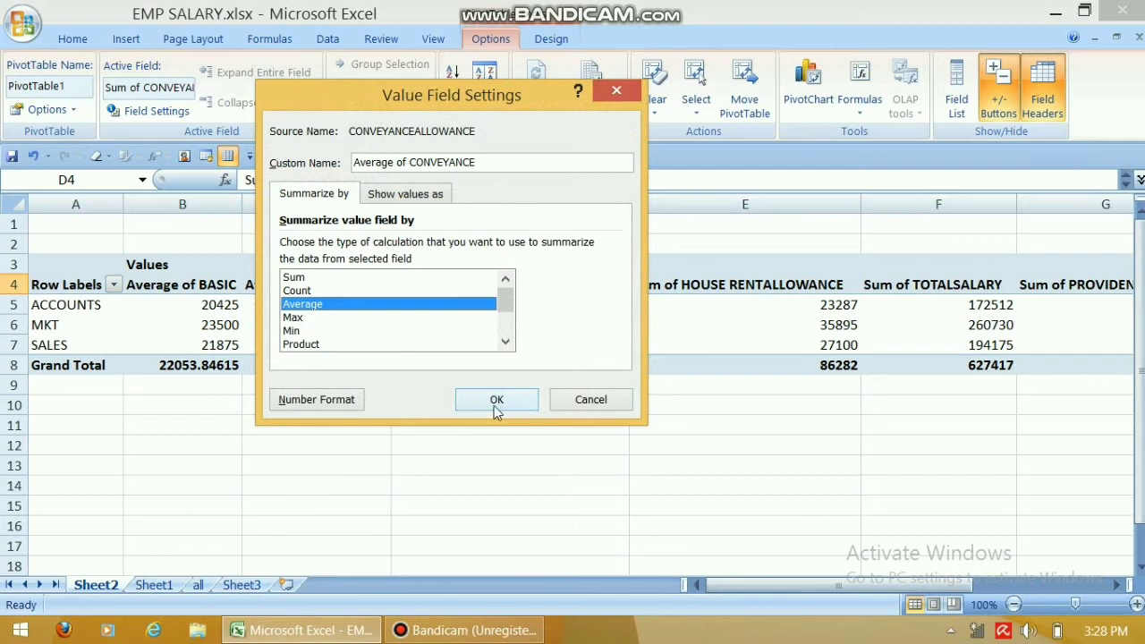
left_click(496, 399)
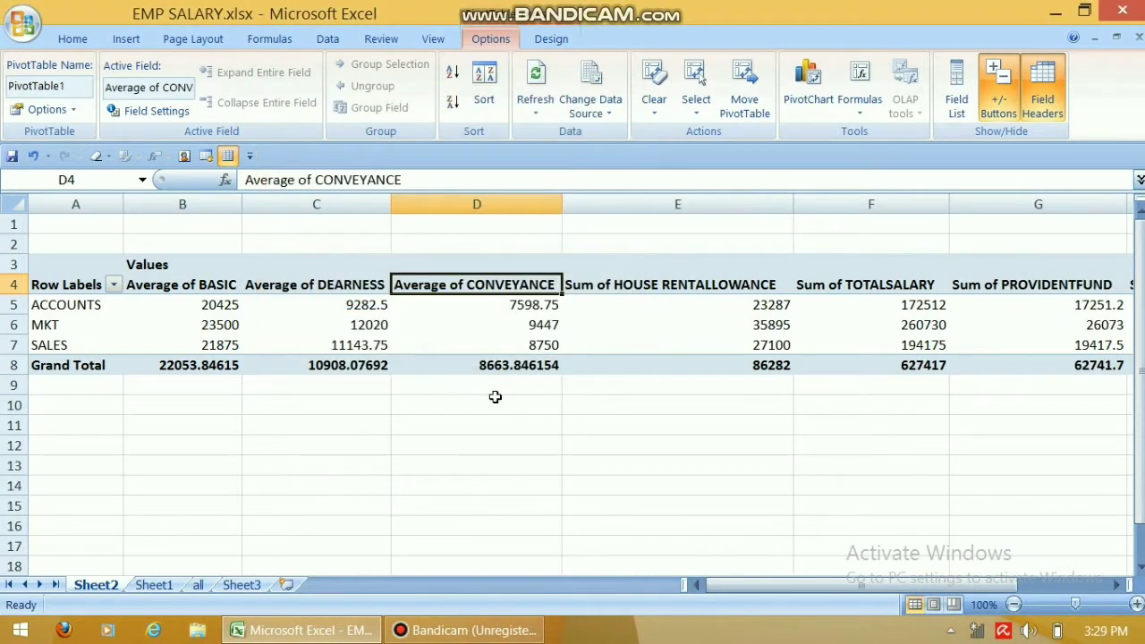
Switch CONVEYANCE, DEARNESS and BASIC back to Sum in Value Field Settings.
double_click(479, 286)
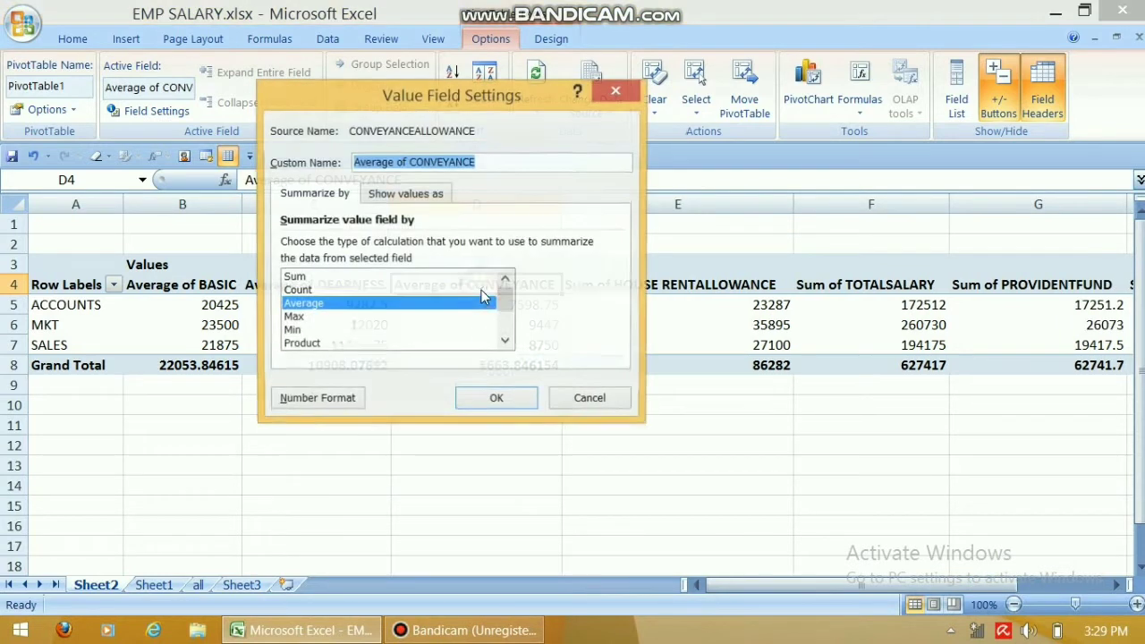
left_click(328, 278)
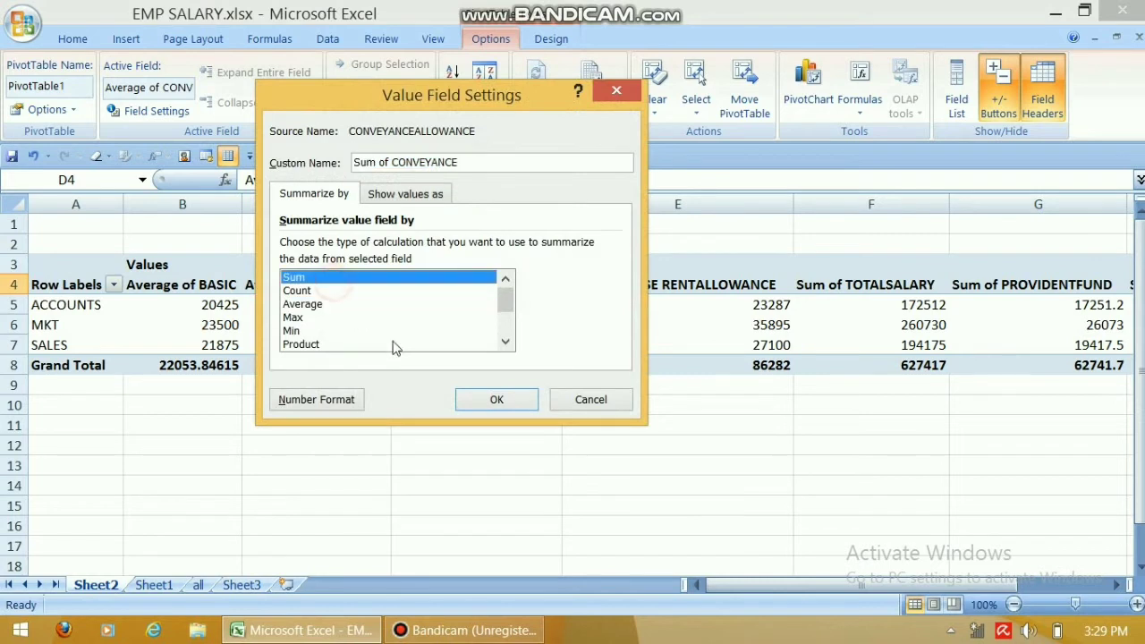
left_click(522, 397)
double_click(351, 287)
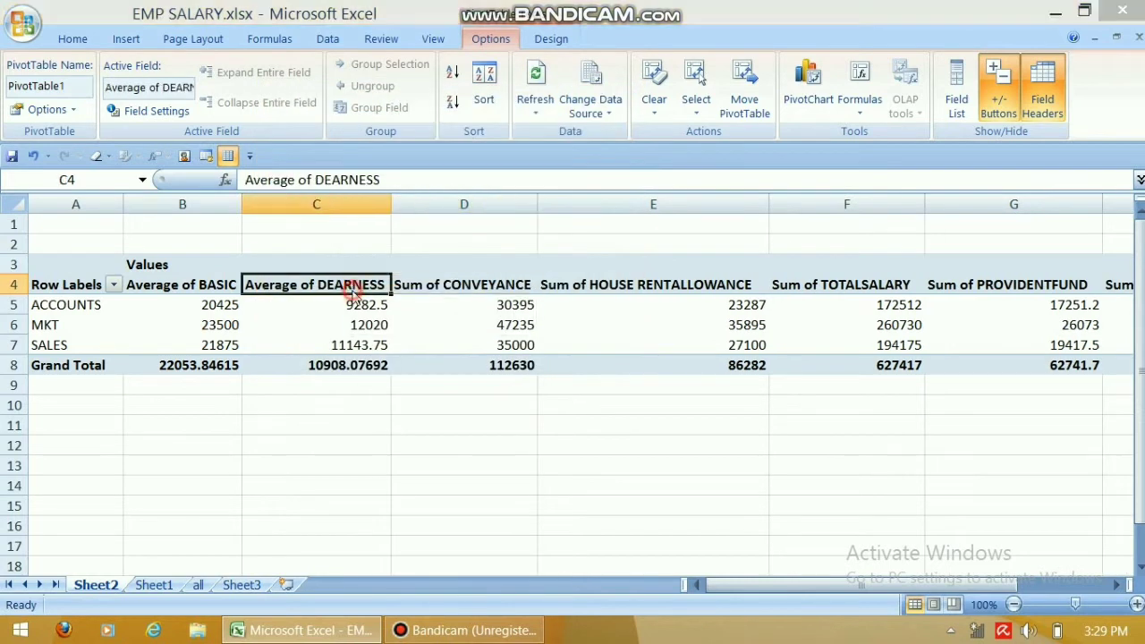
left_click(313, 277)
left_click(503, 398)
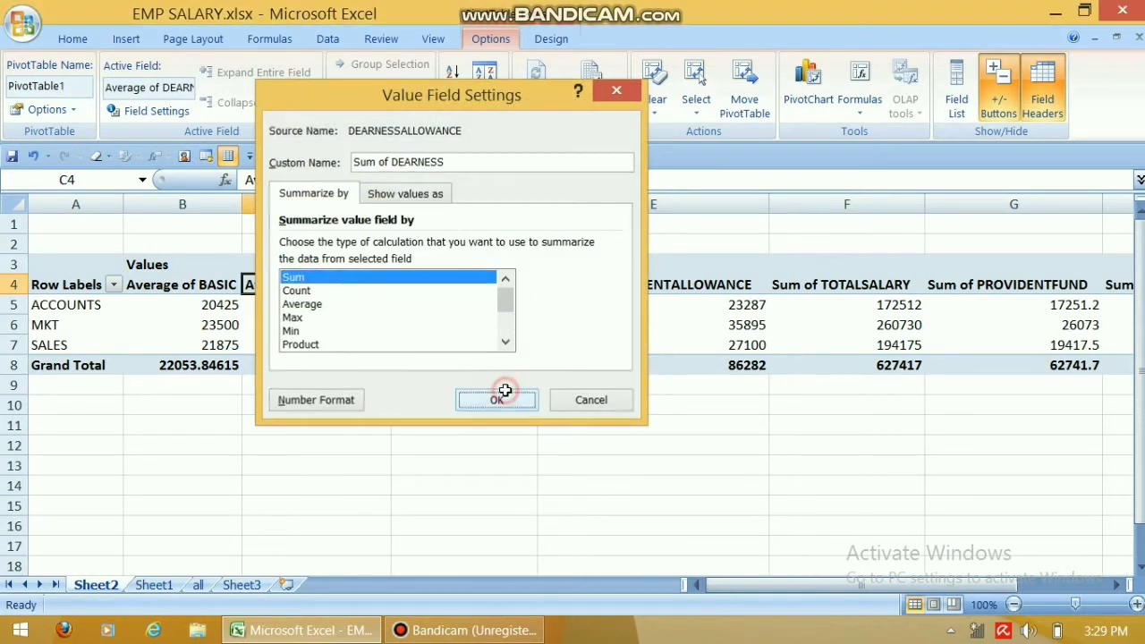
left_click(205, 284)
double_click(205, 284)
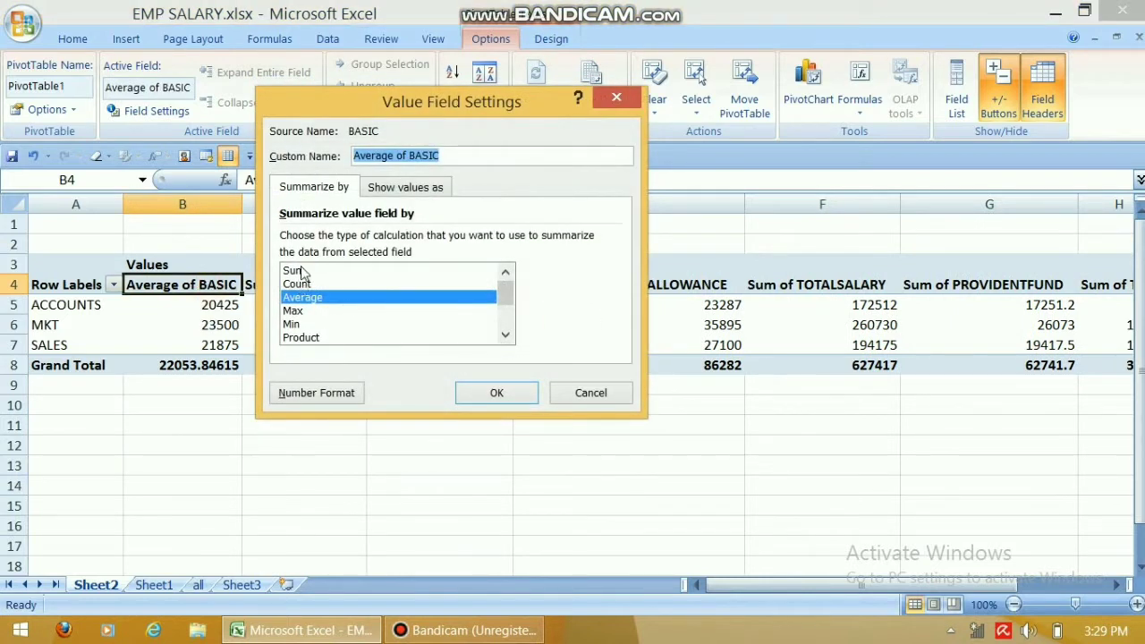
left_click(295, 270)
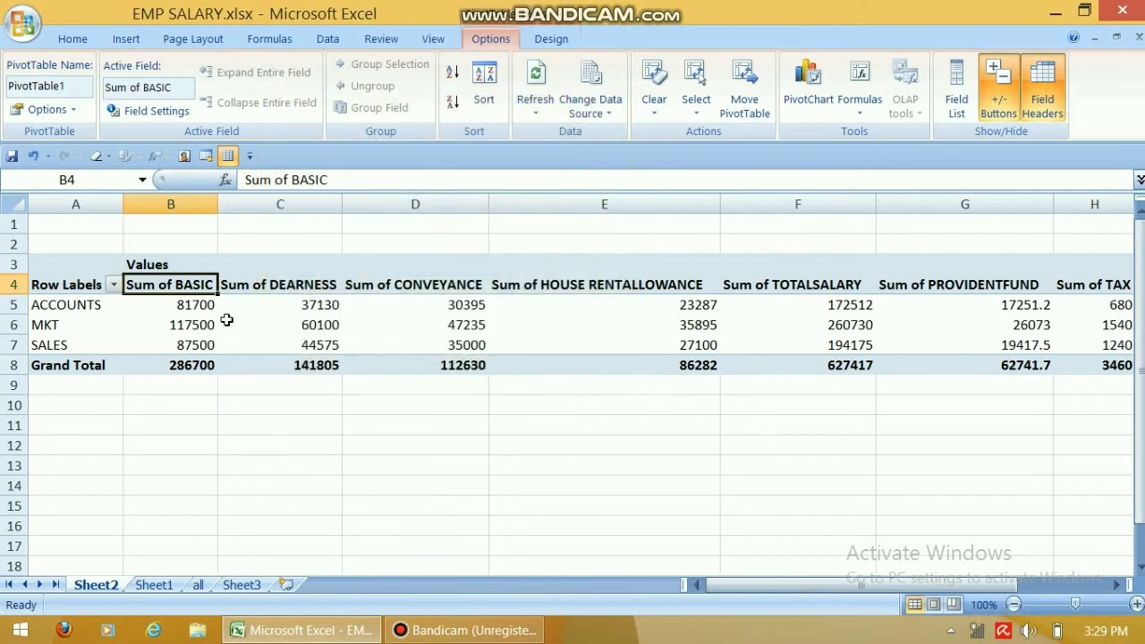
mouse_move(198, 315)
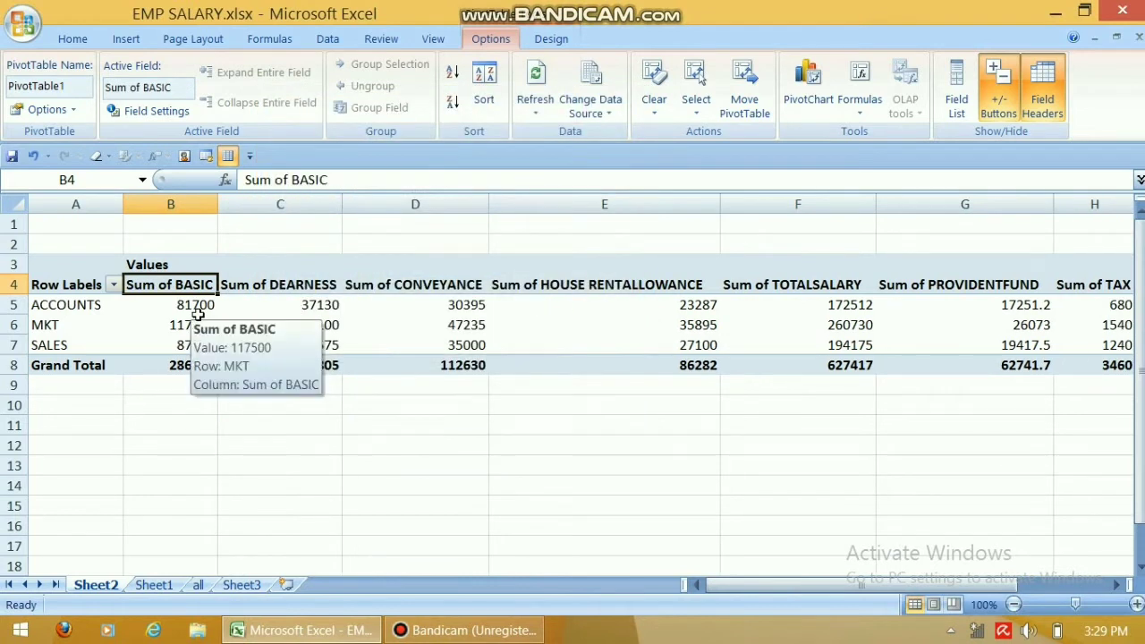
left_click(198, 304)
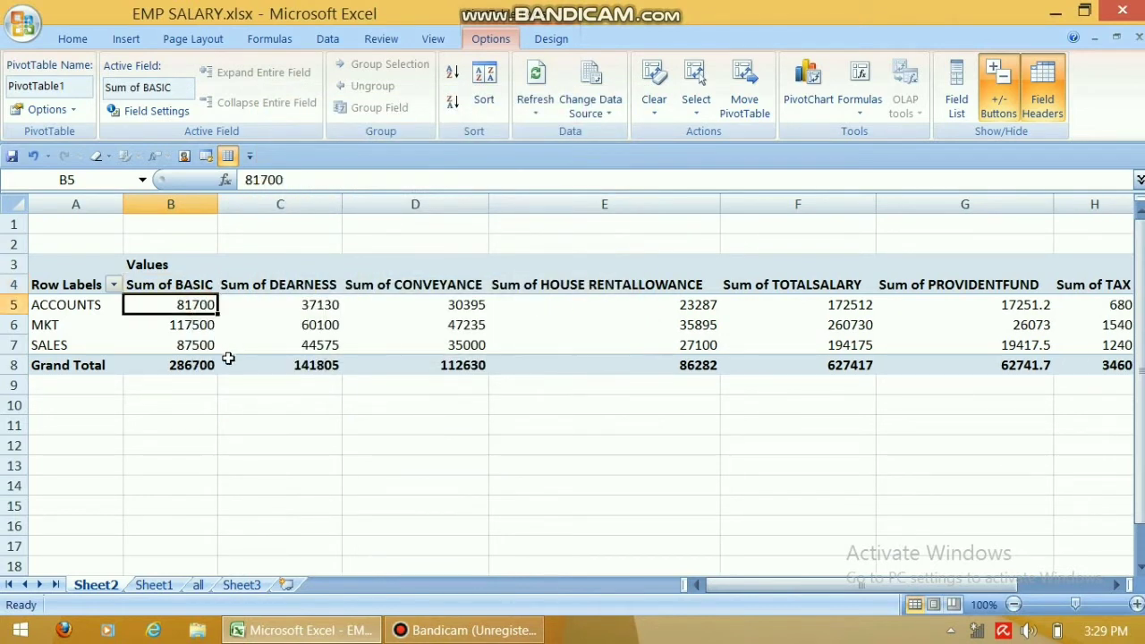
left_click(190, 327)
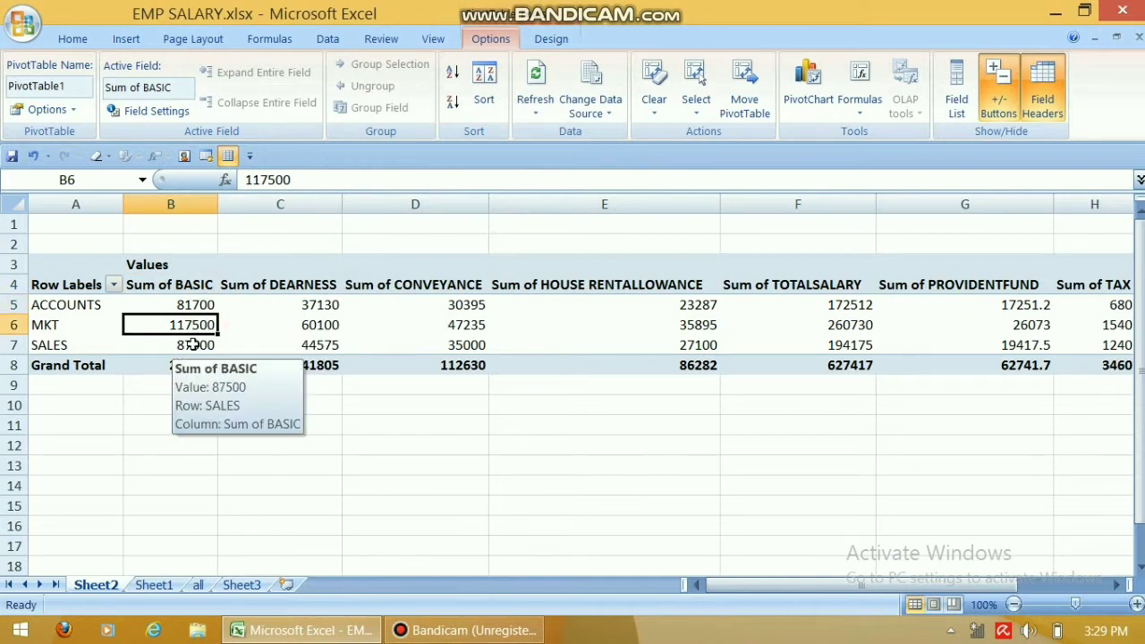
left_click(194, 347)
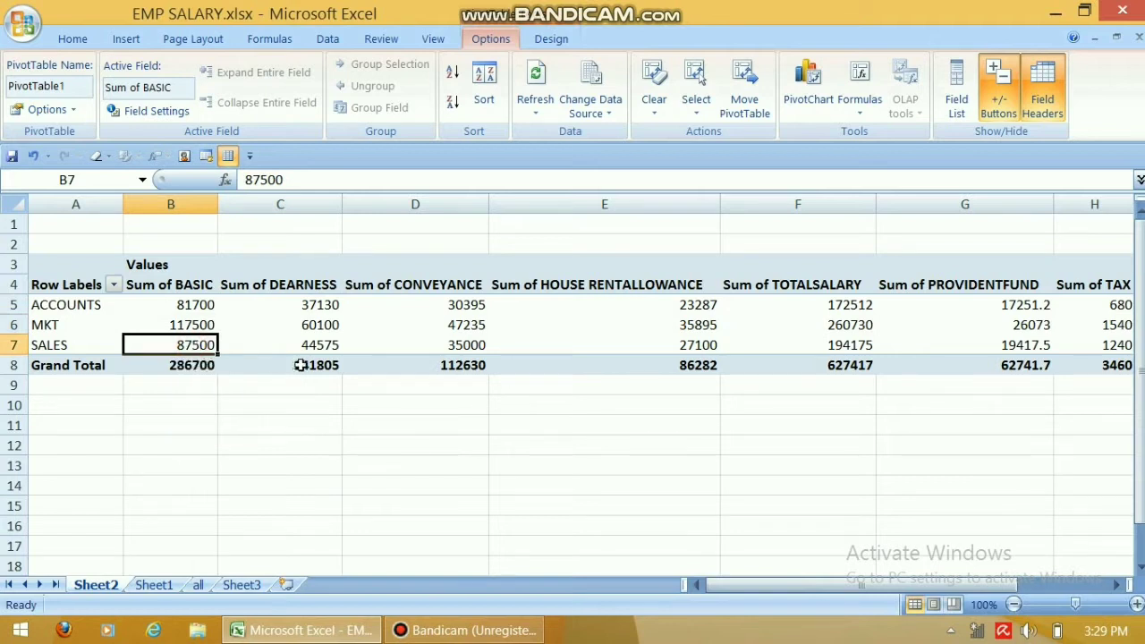
left_click(192, 365)
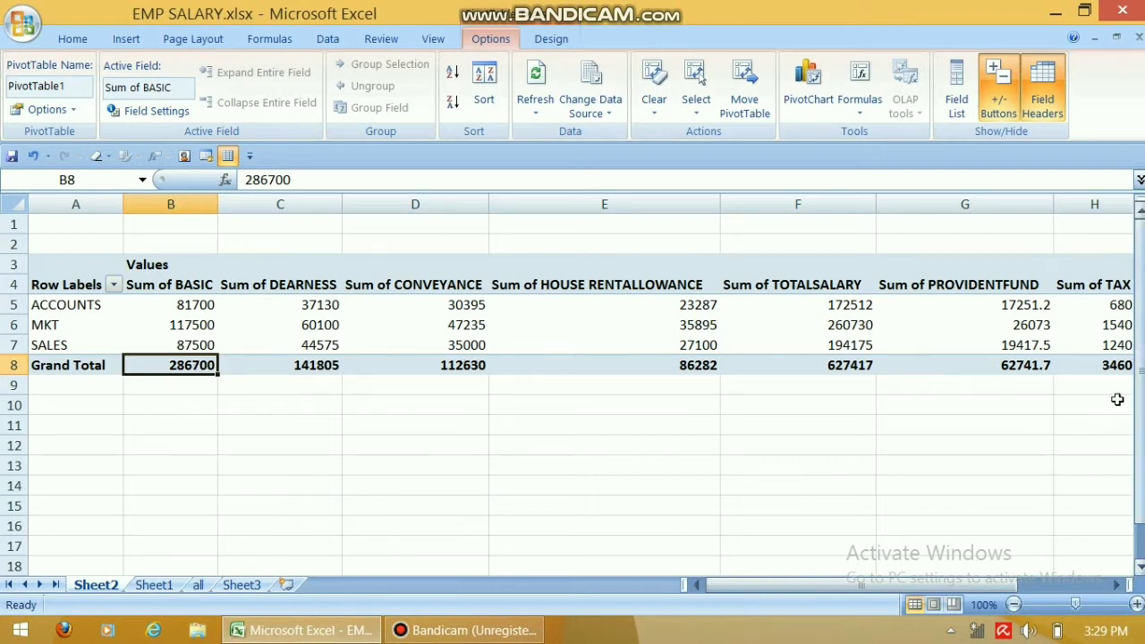
left_click_drag(881, 591, 1008, 573)
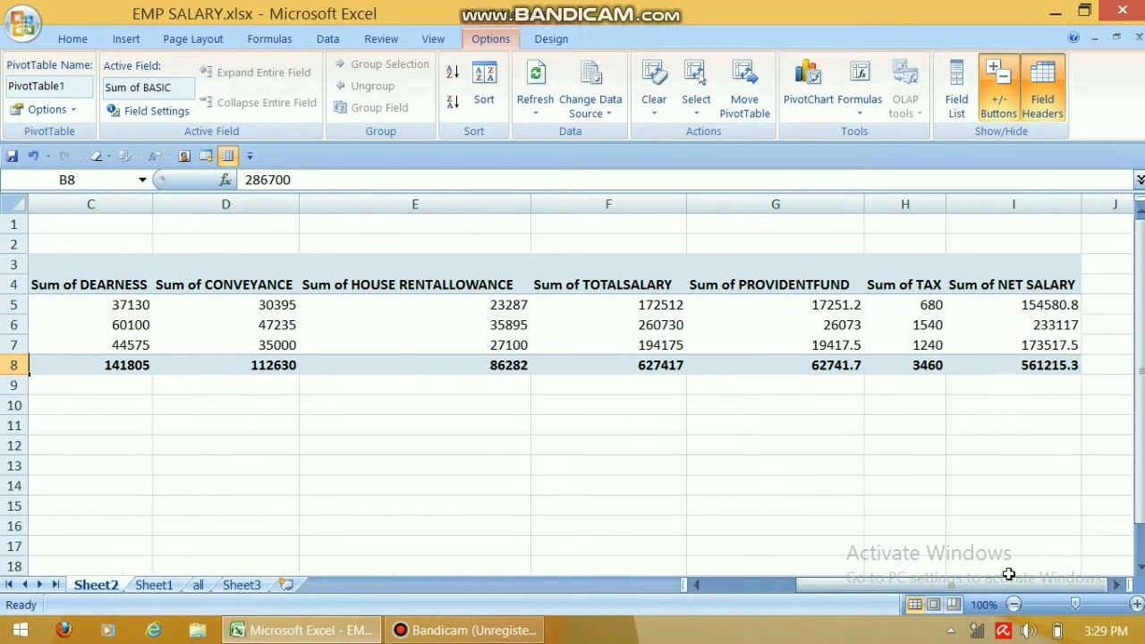
left_click_drag(883, 584, 708, 595)
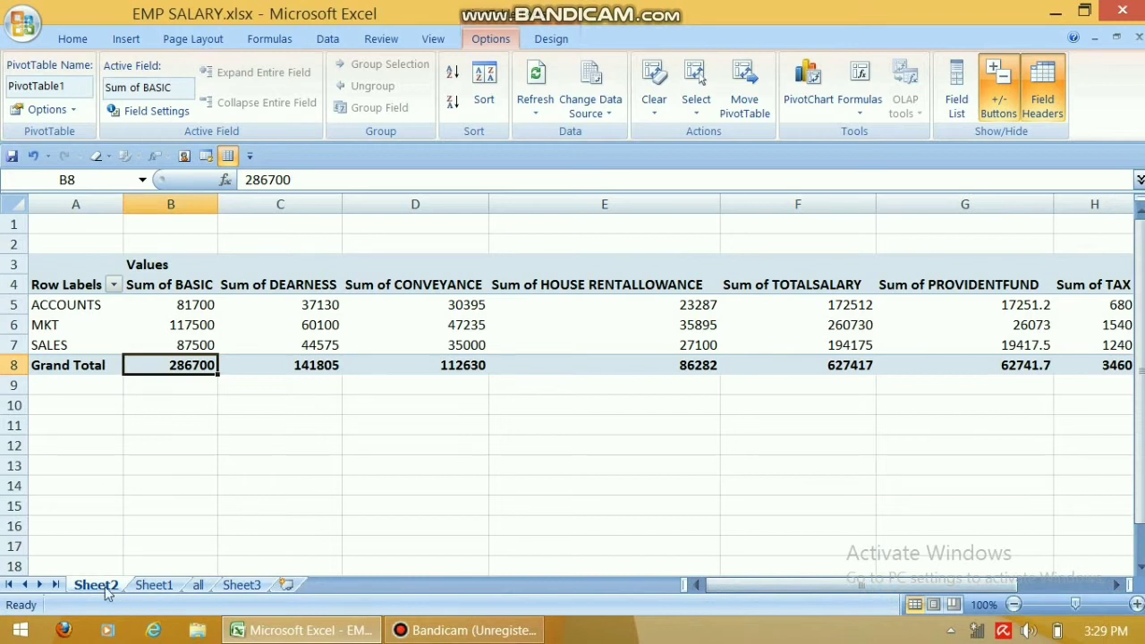
Drill into the ACCOUNTS, MKT and SALES BASIC totals to list their employees on new sheets.
left_click(179, 304)
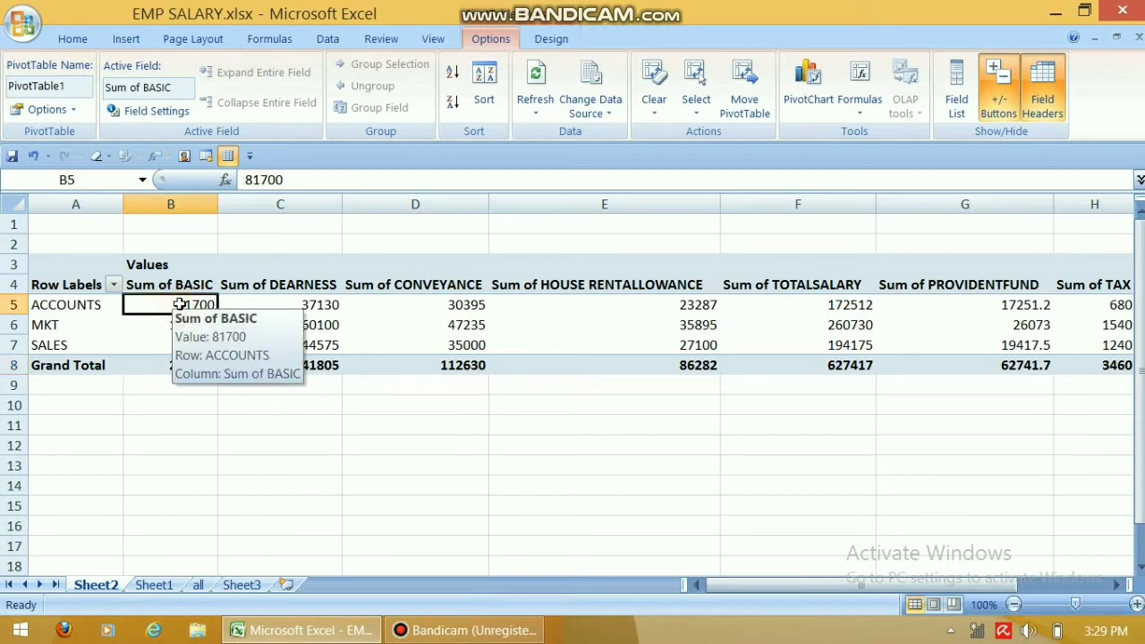
double_click(179, 304)
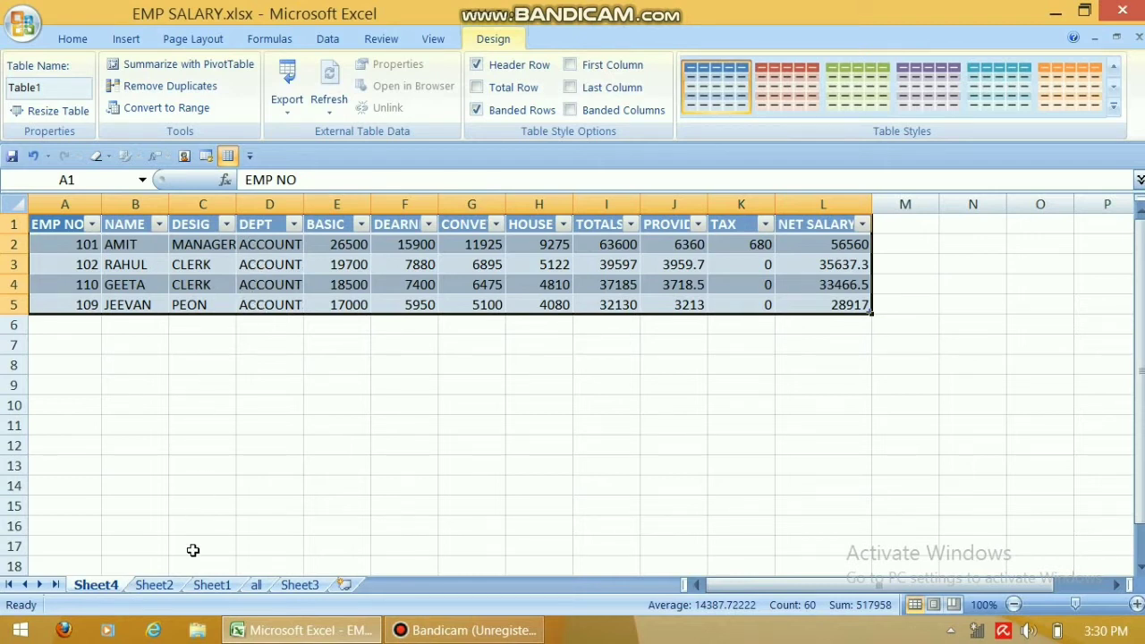
left_click(154, 584)
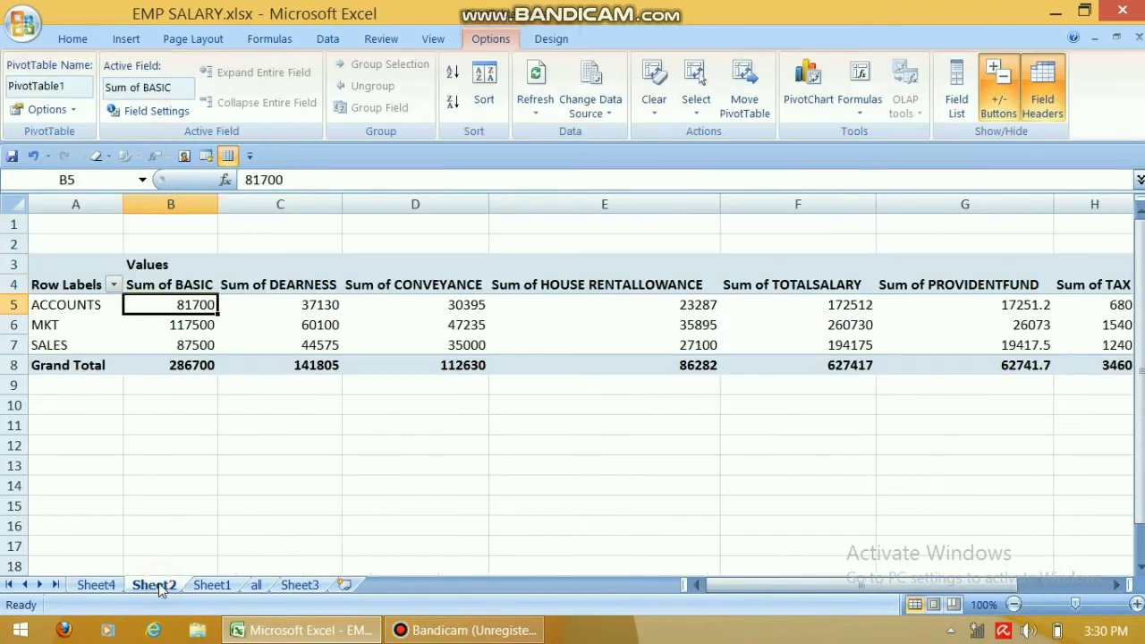
left_click(194, 330)
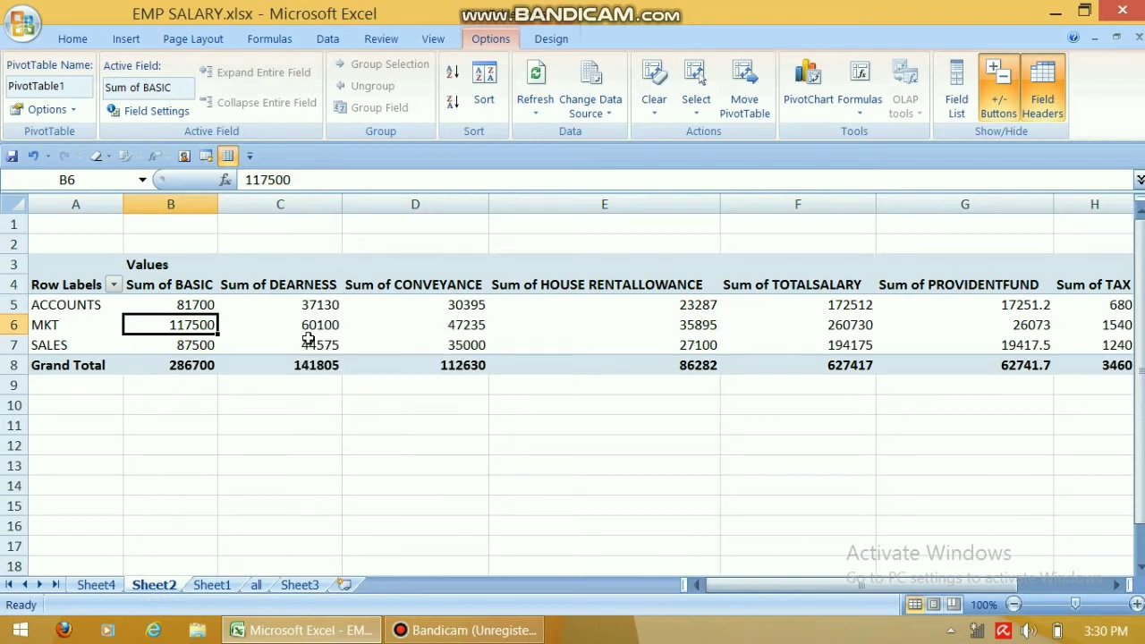
double_click(194, 326)
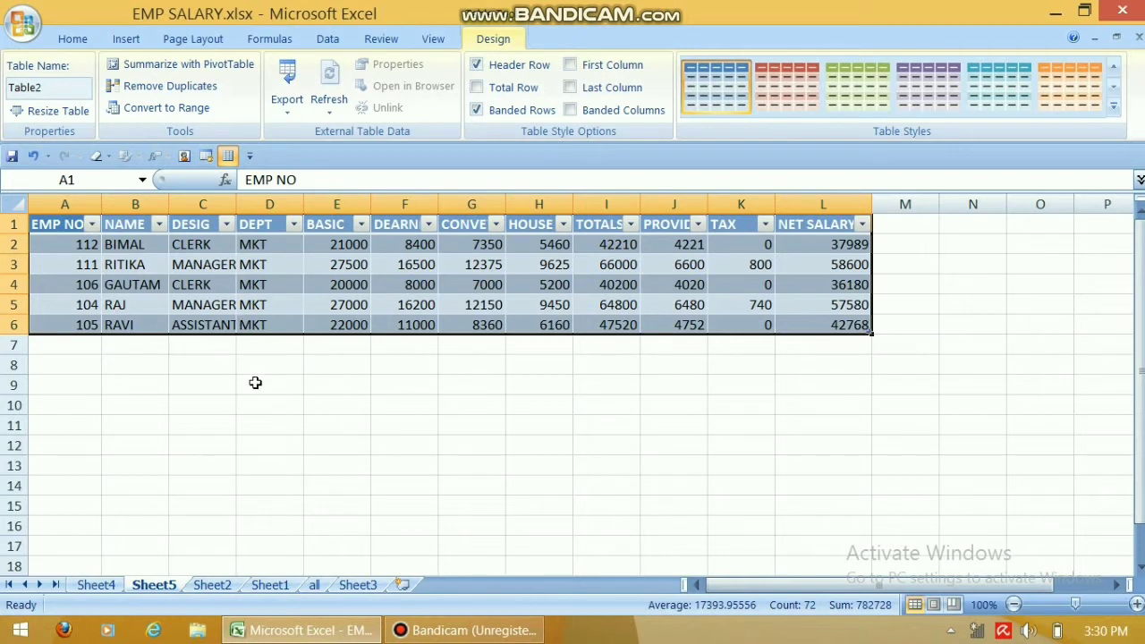
left_click(212, 585)
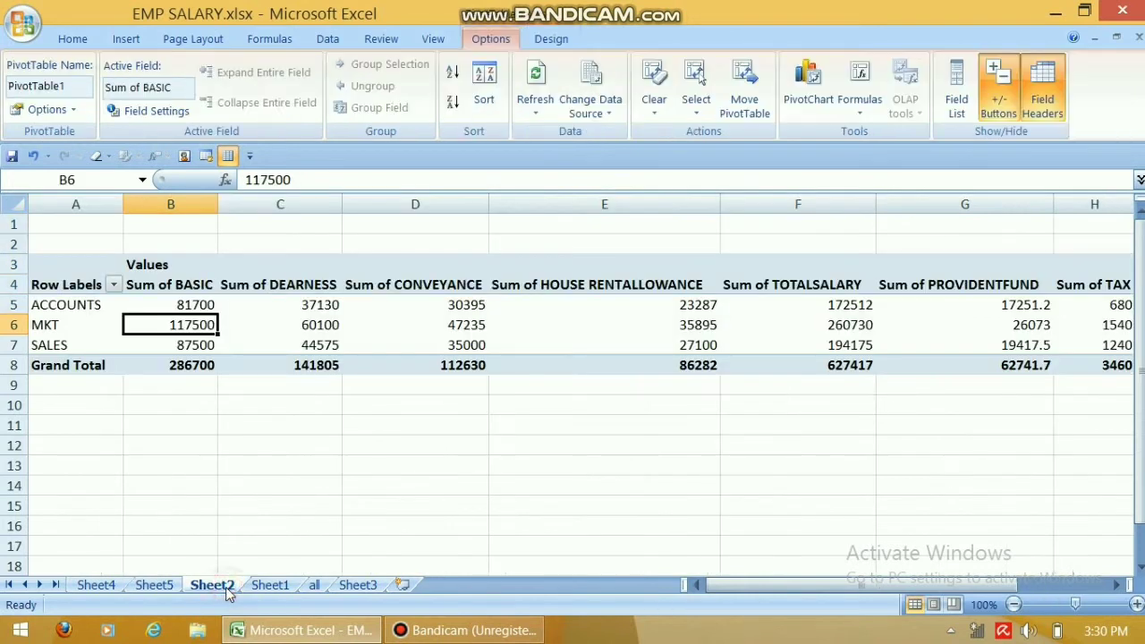
double_click(190, 349)
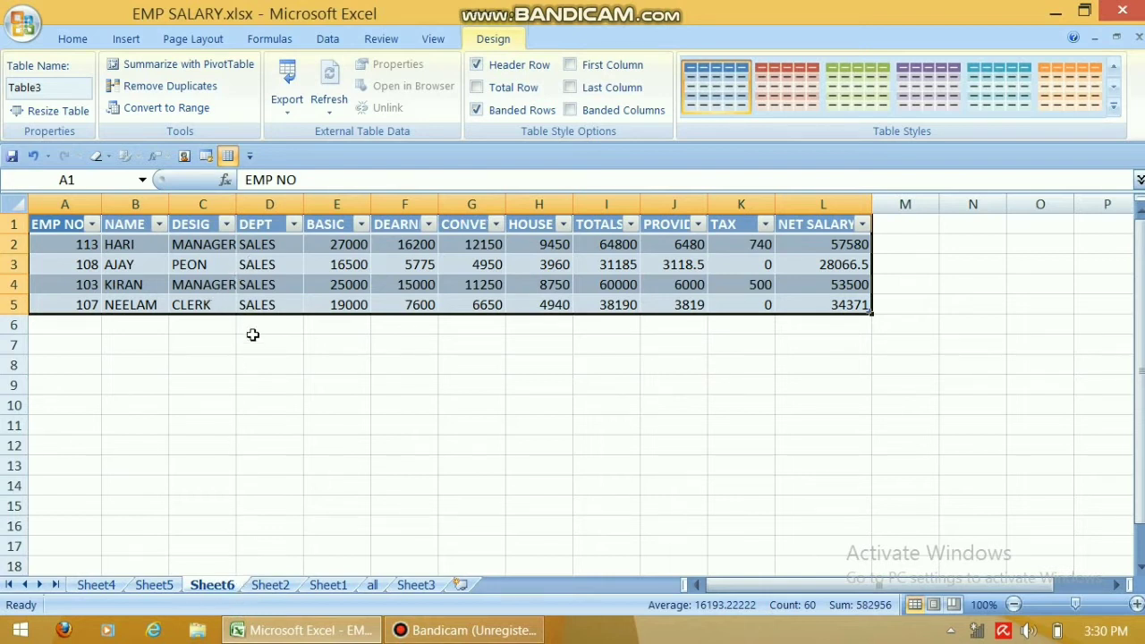
Review the MKT and ACCOUNTS employee sheets, then show the original data on Sheet1.
left_click(150, 584)
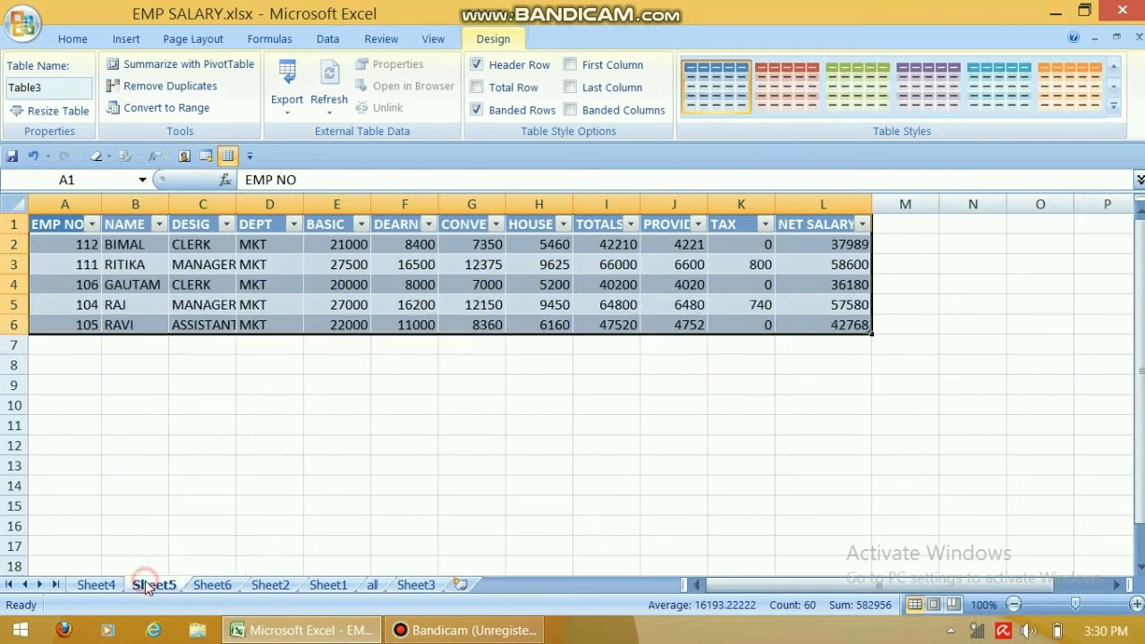
left_click(98, 585)
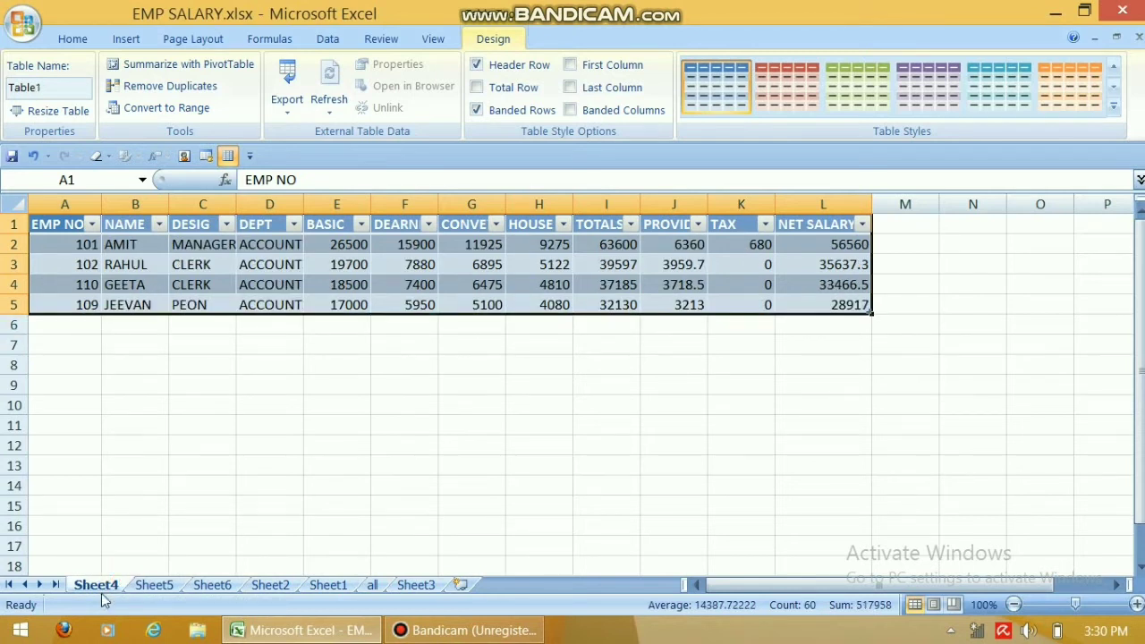
left_click(272, 588)
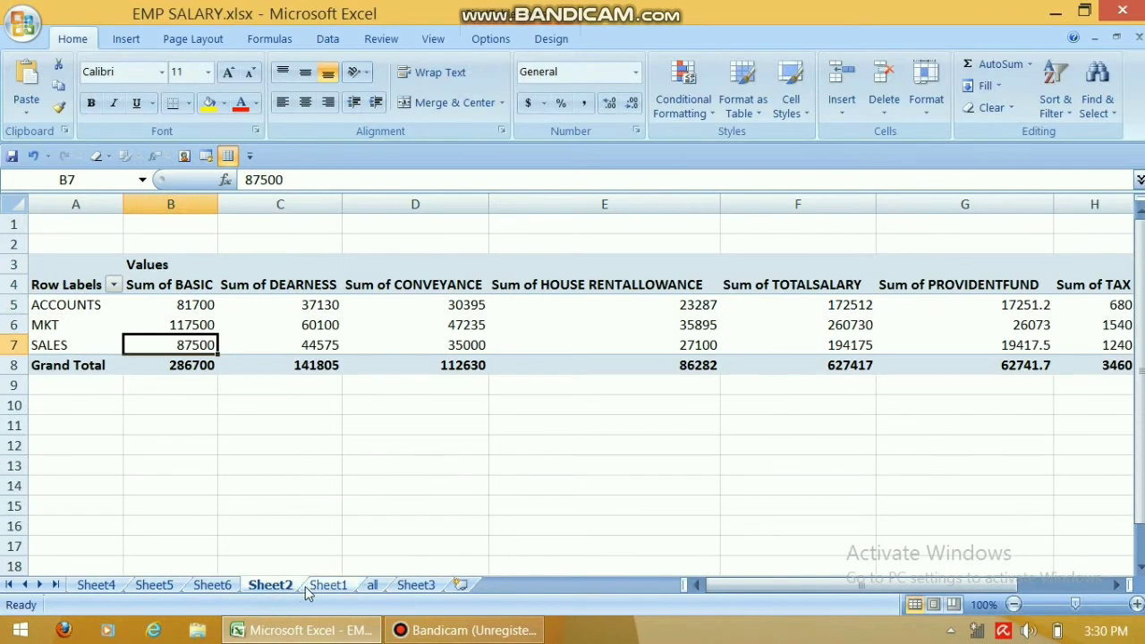
left_click(315, 588)
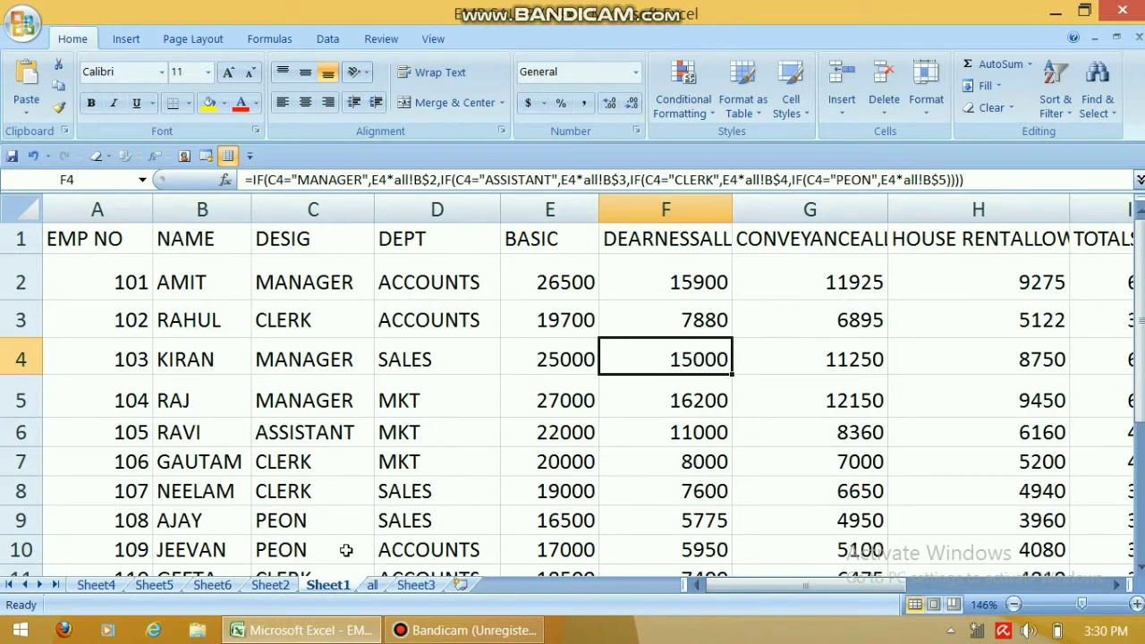
Delete the drill-down sheets Sheet6, Sheet5 and Sheet4.
left_click(195, 583)
right_click(198, 585)
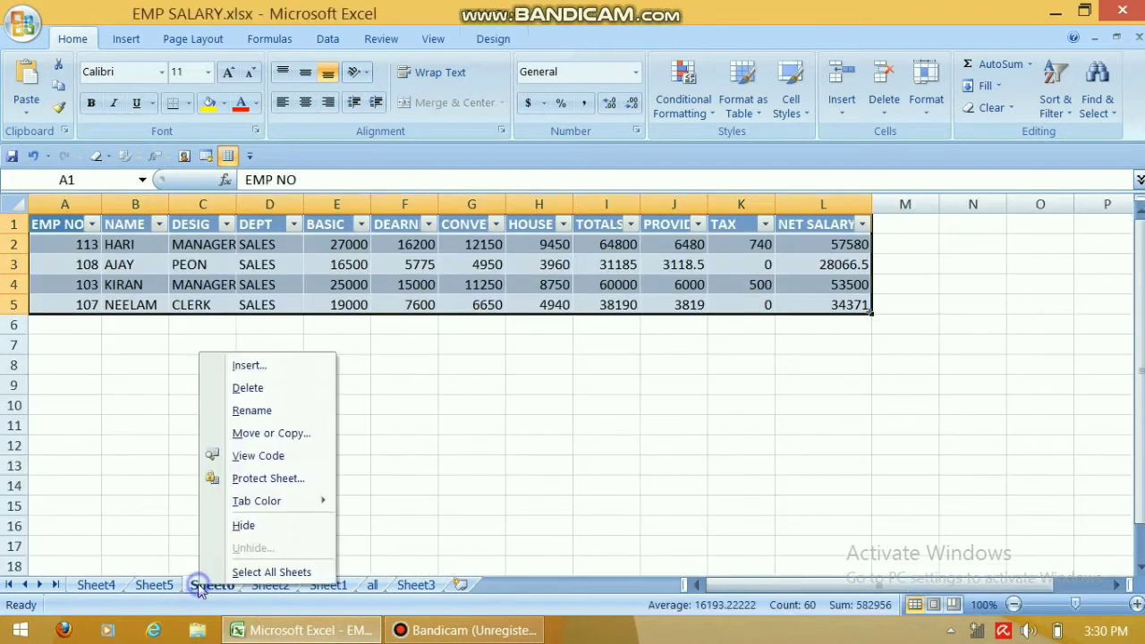
left_click(250, 394)
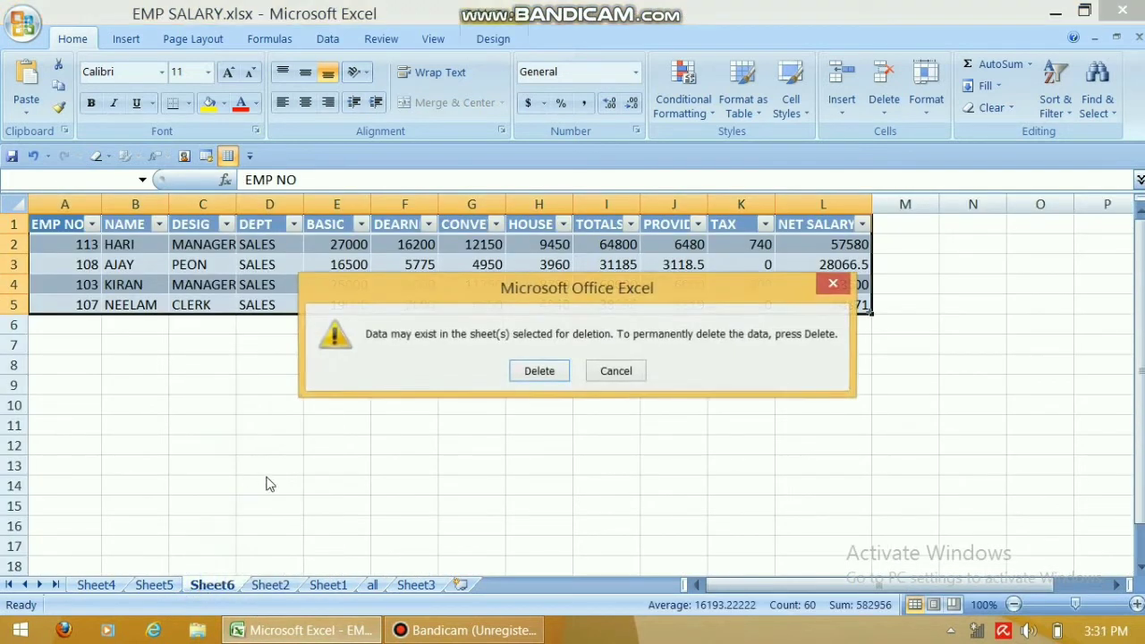
left_click(540, 374)
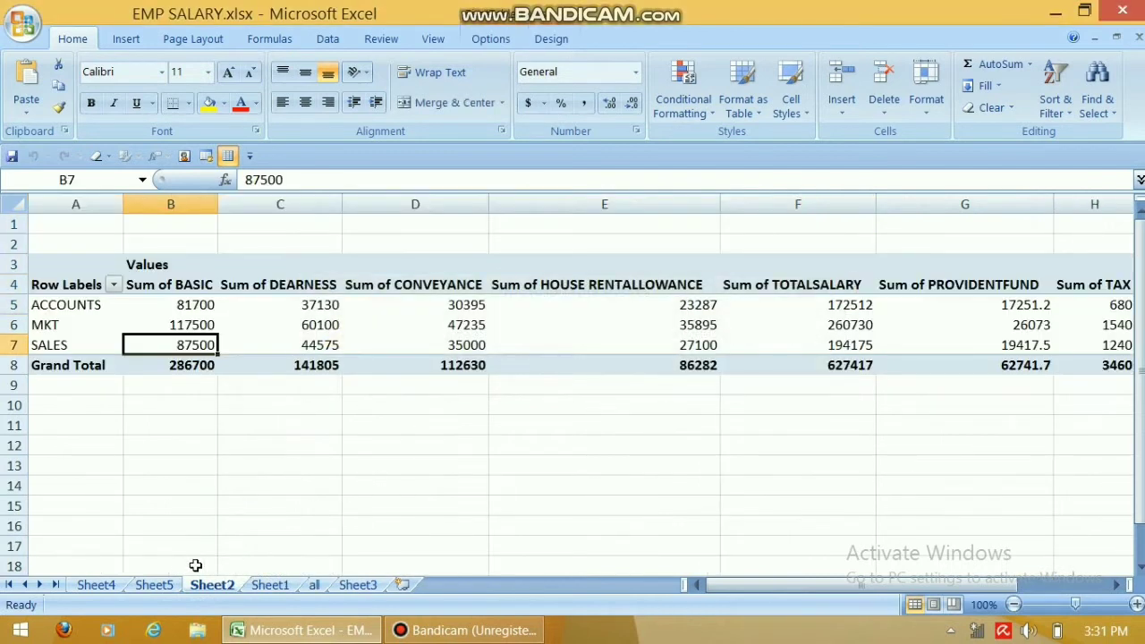
left_click(150, 584)
right_click(151, 586)
left_click(225, 388)
left_click(519, 370)
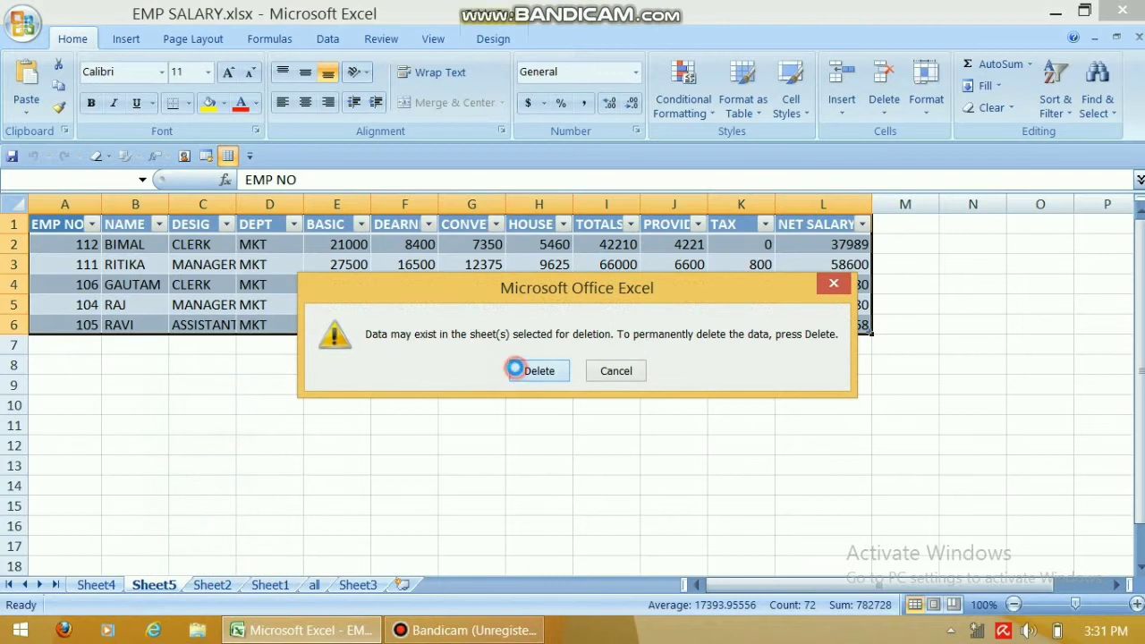
left_click(96, 586)
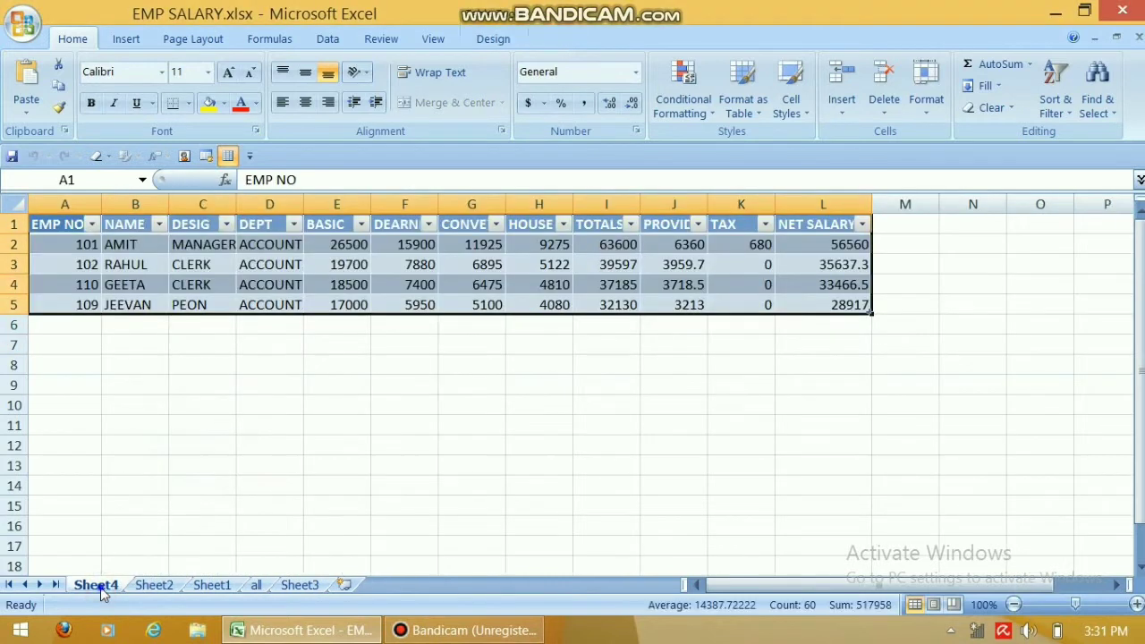
right_click(100, 586)
left_click(154, 390)
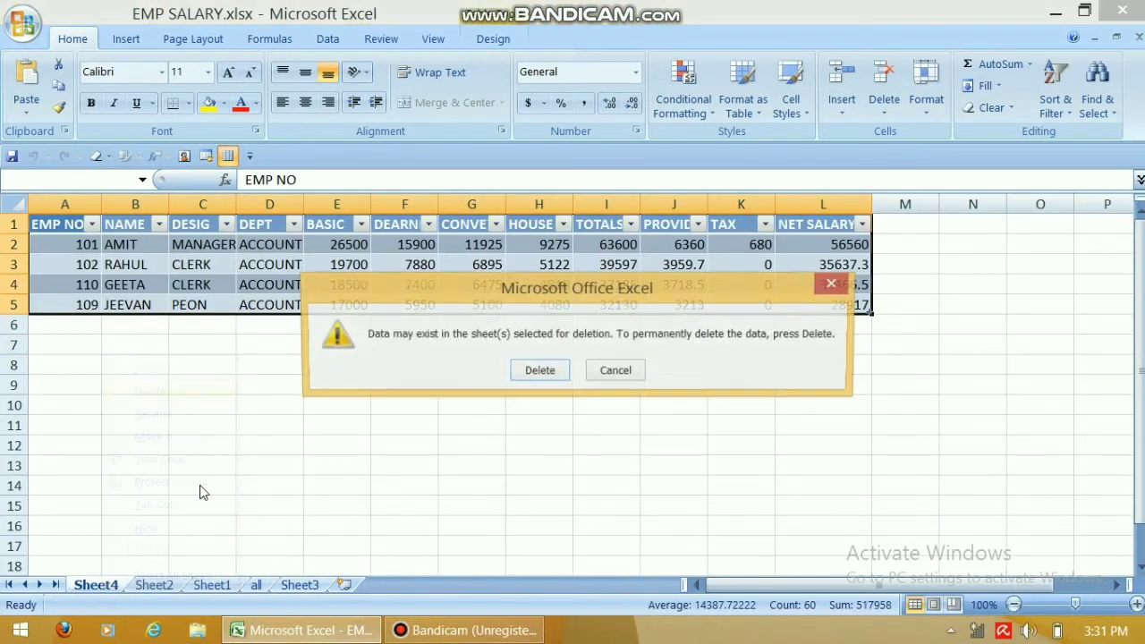
left_click(539, 374)
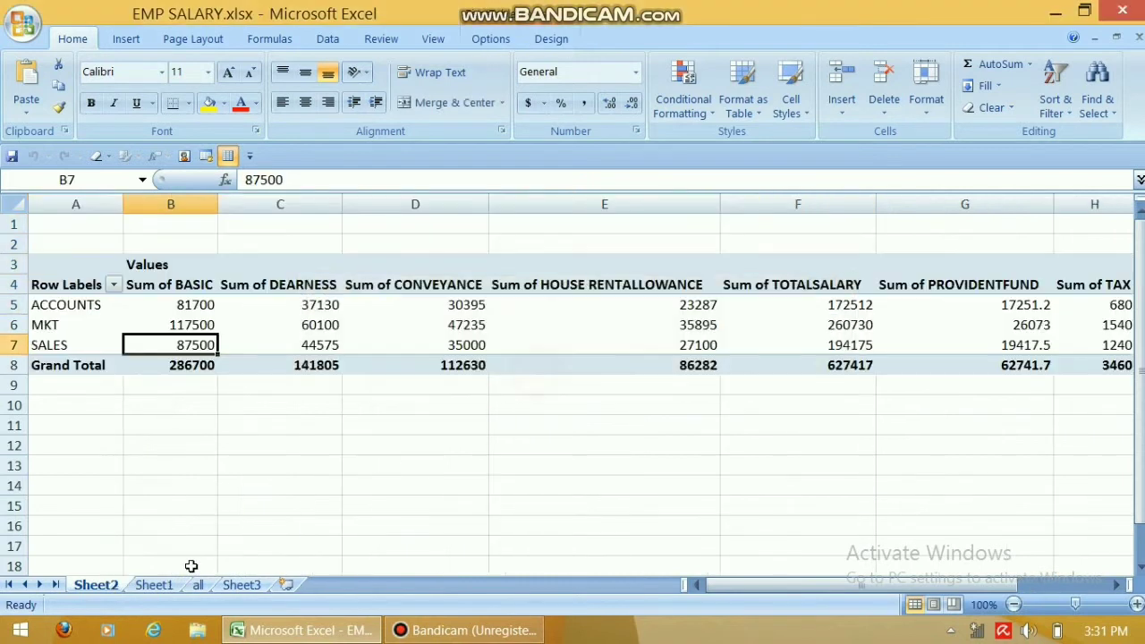
Delete the pivot table's Sheet2.
right_click(115, 585)
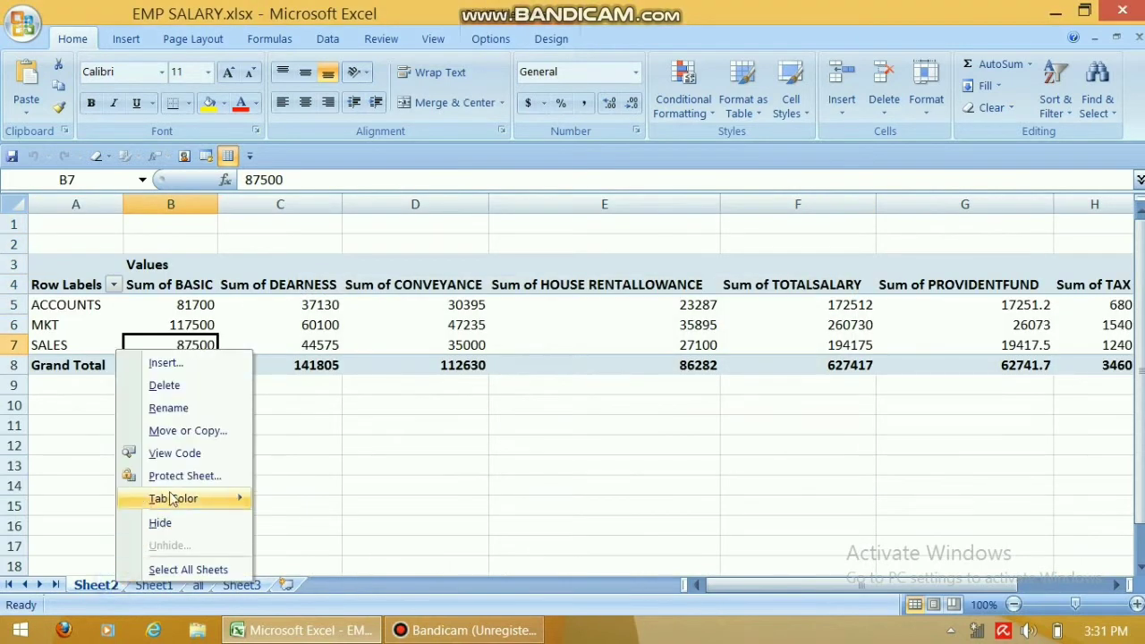
left_click(196, 387)
left_click(537, 368)
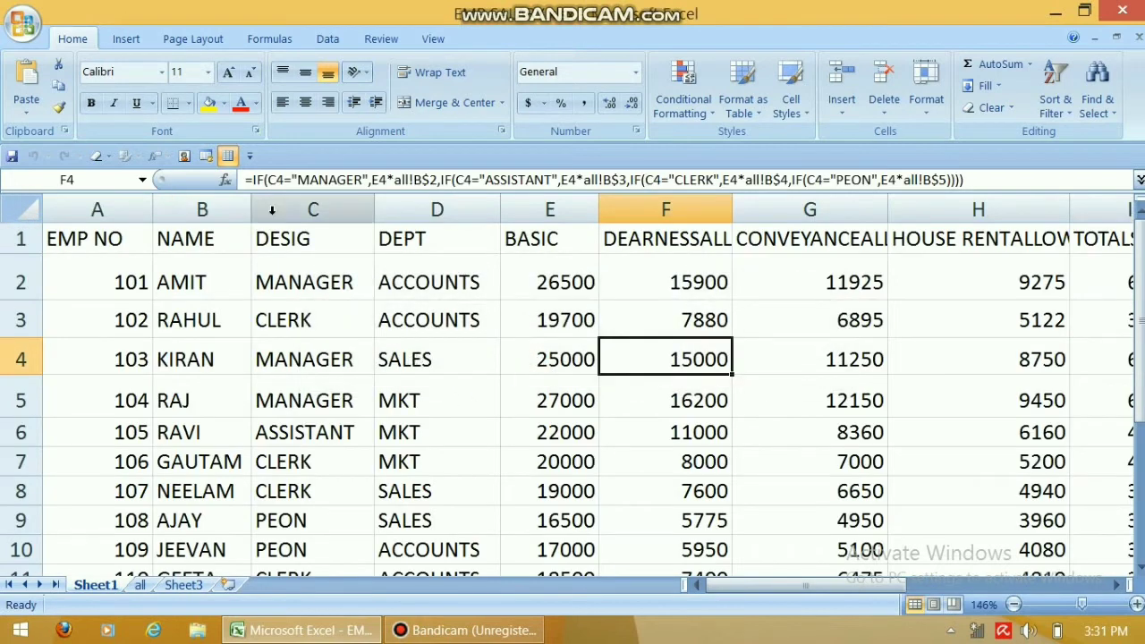
Create a PivotTable with PivotChart from Sheet1's range on a new sheet, grouped by DEPT.
left_click(134, 43)
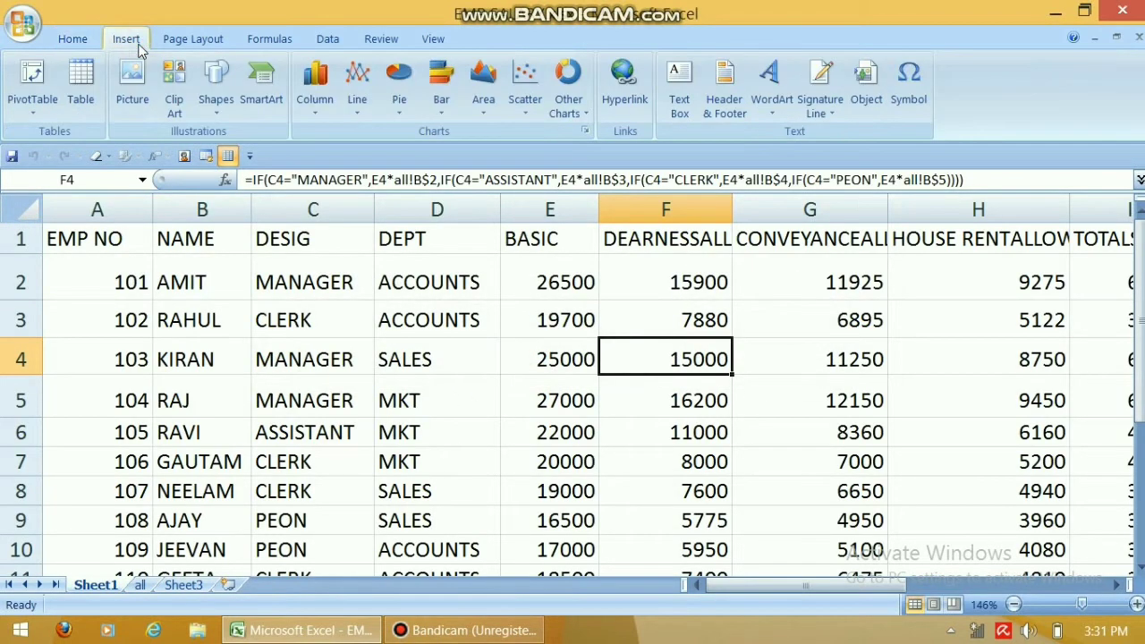
left_click(36, 114)
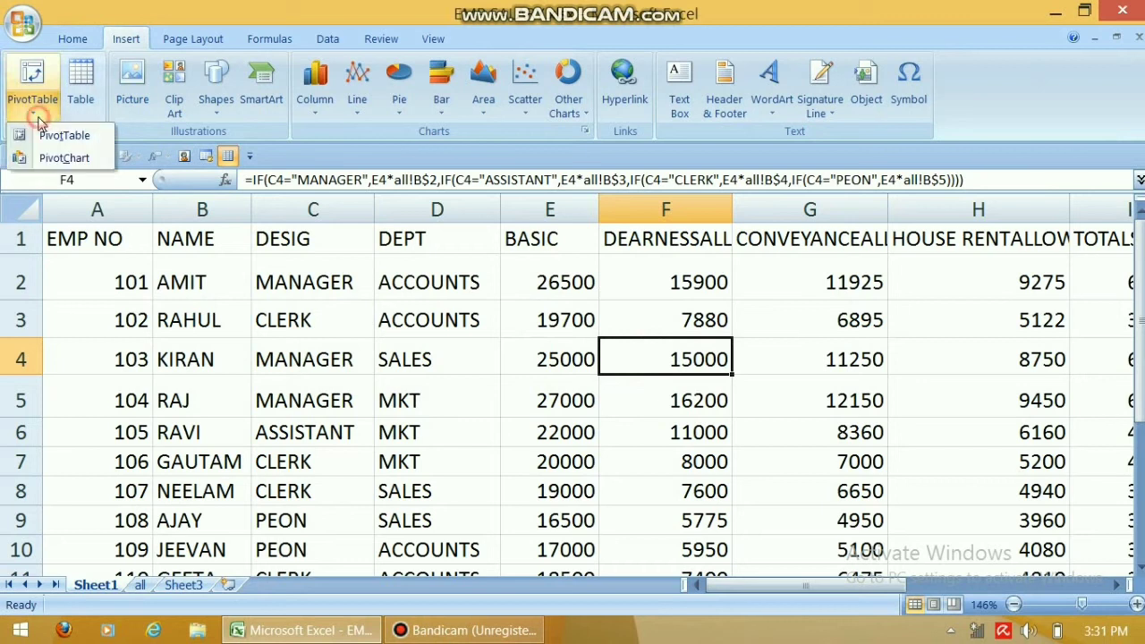
left_click(54, 161)
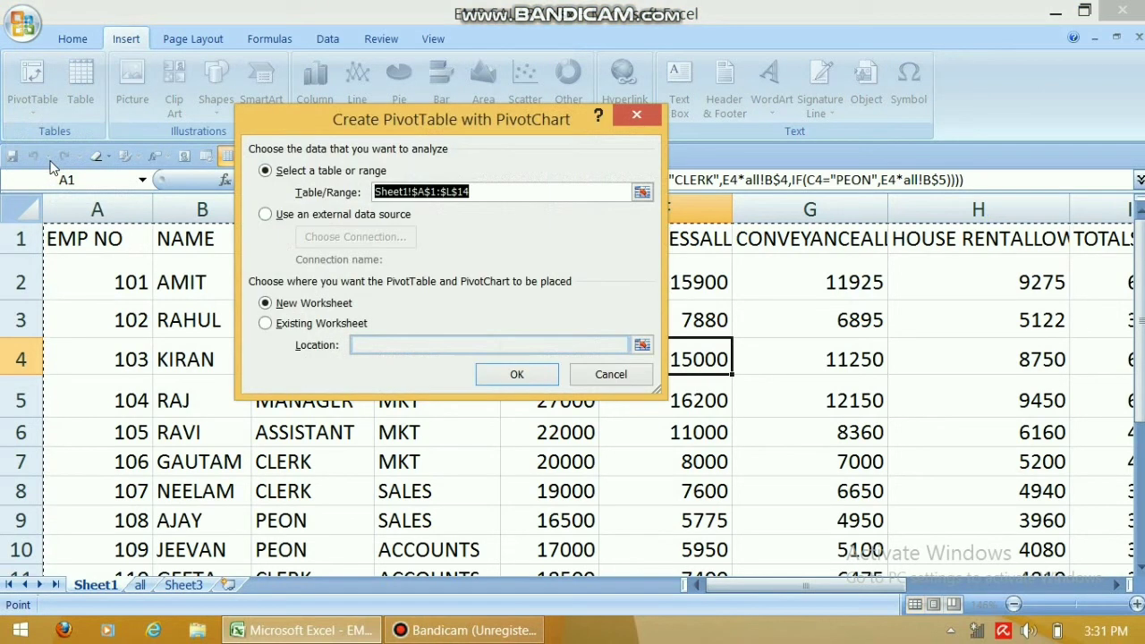
left_click(519, 376)
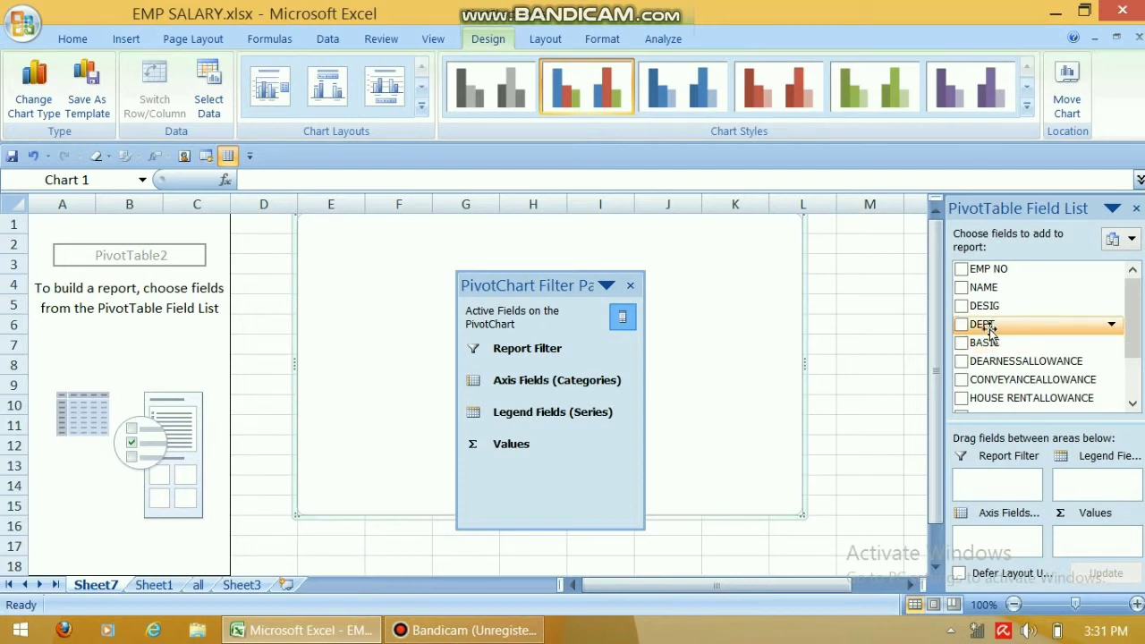
left_click_drag(983, 326, 1014, 553)
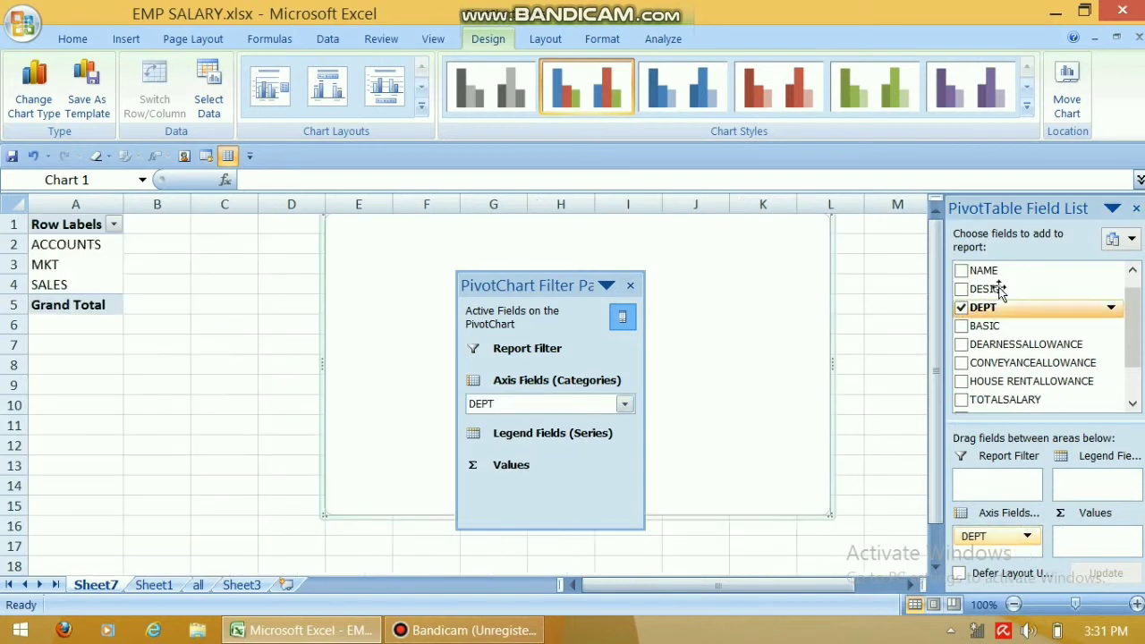
Chart sums of BASIC, DEARNESSALLOWANCE and CONVEYANCEALLOWANCE per department and hide the field list.
left_click(962, 327)
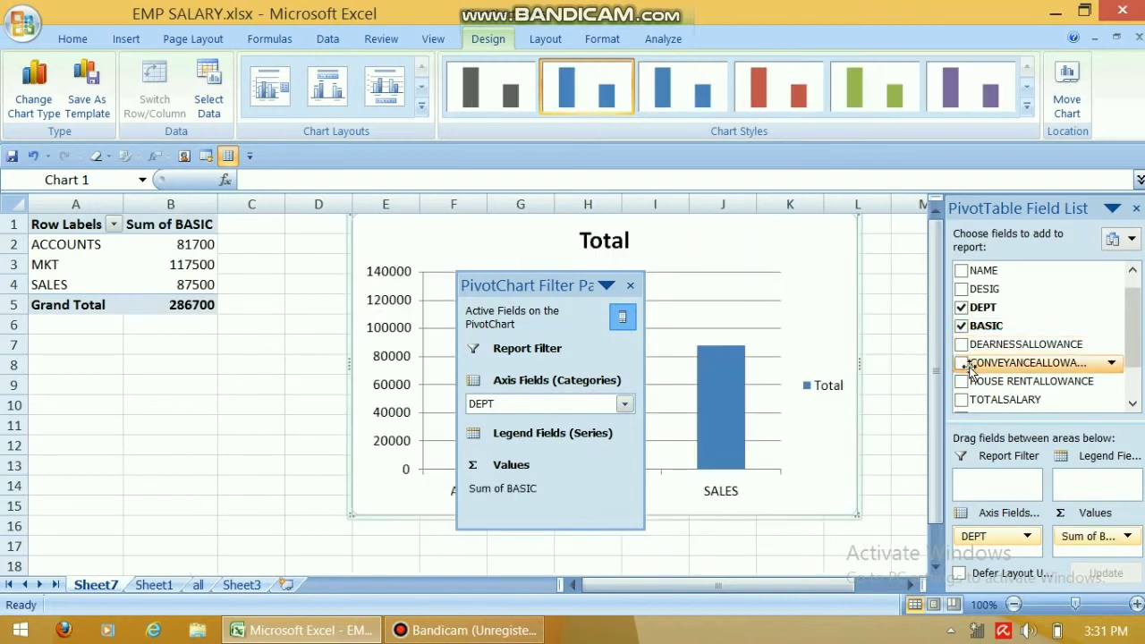
left_click(962, 346)
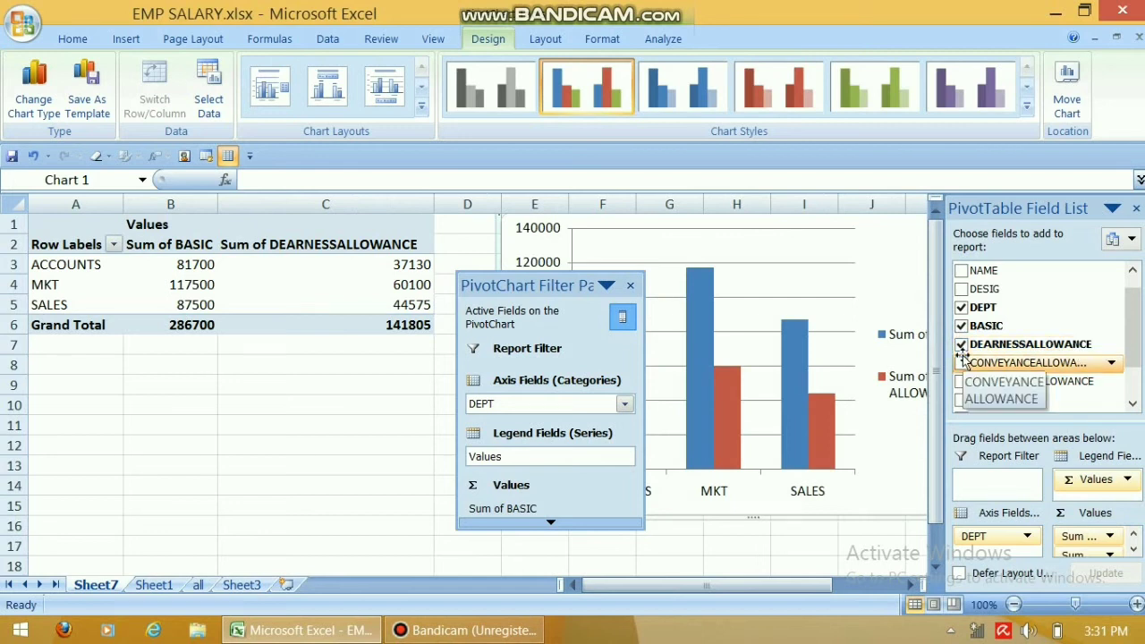
left_click(960, 363)
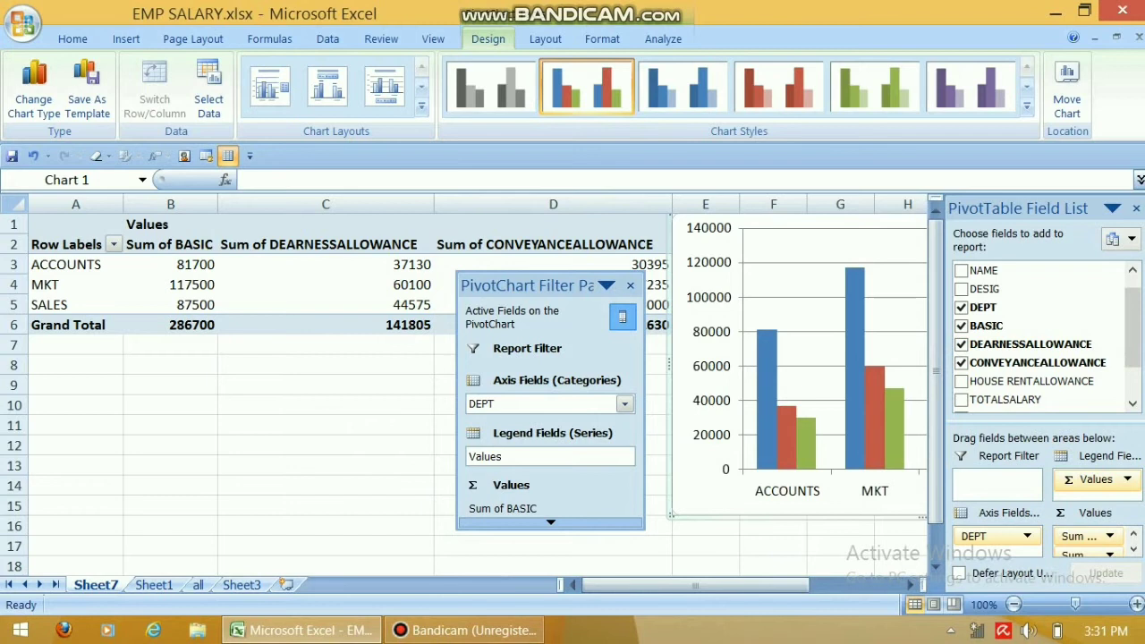
left_click(1137, 208)
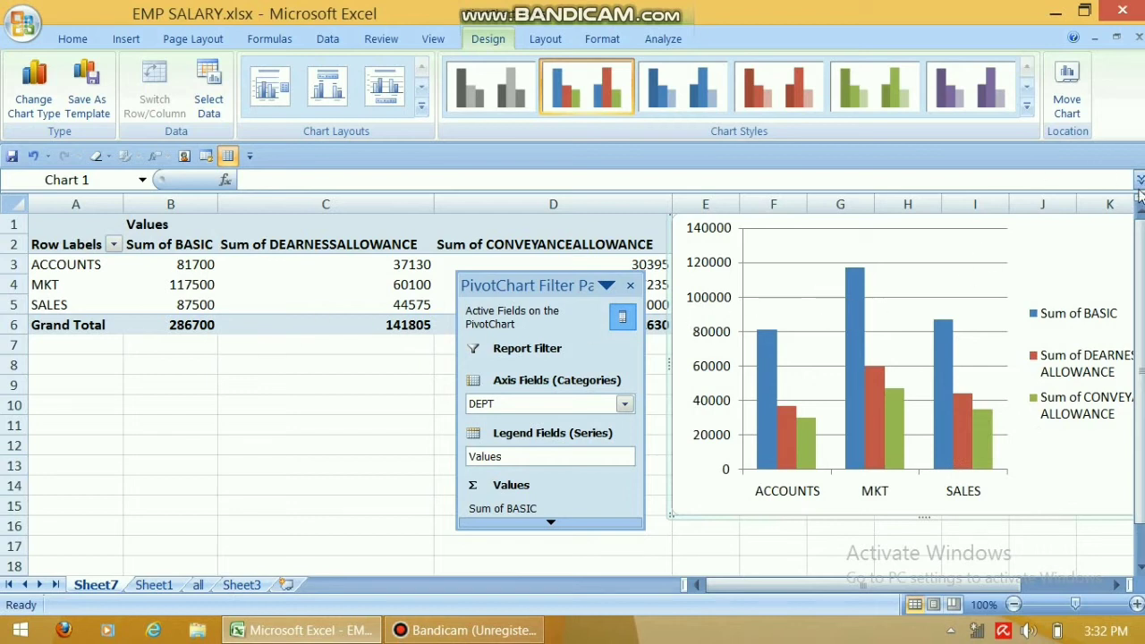
Delete the Sheet7 pivot chart sheet.
right_click(96, 592)
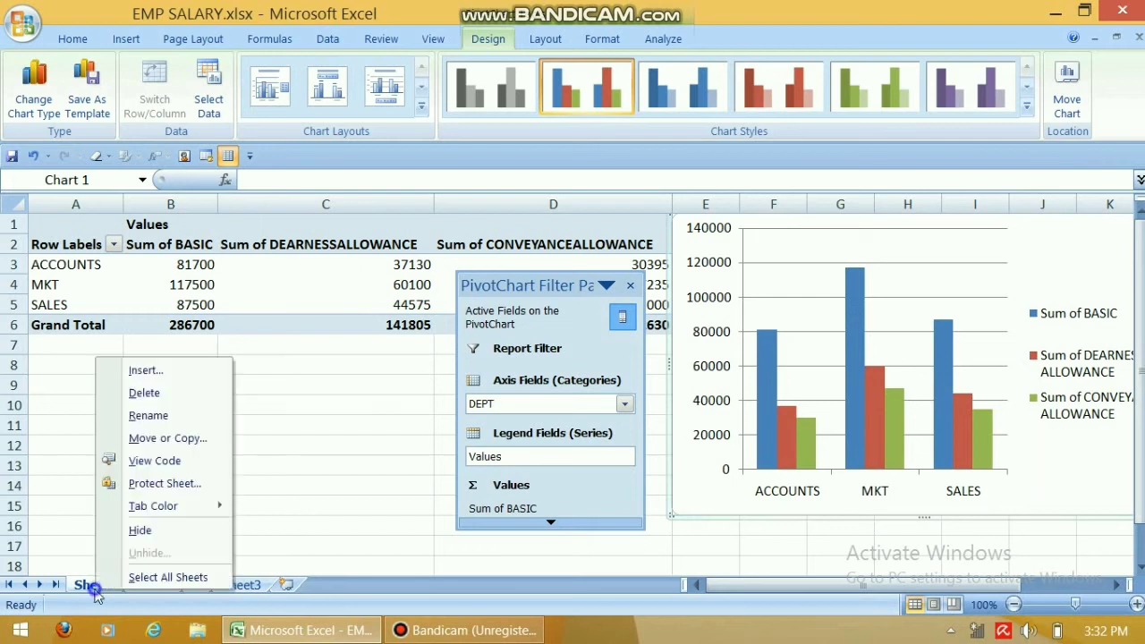
left_click(138, 398)
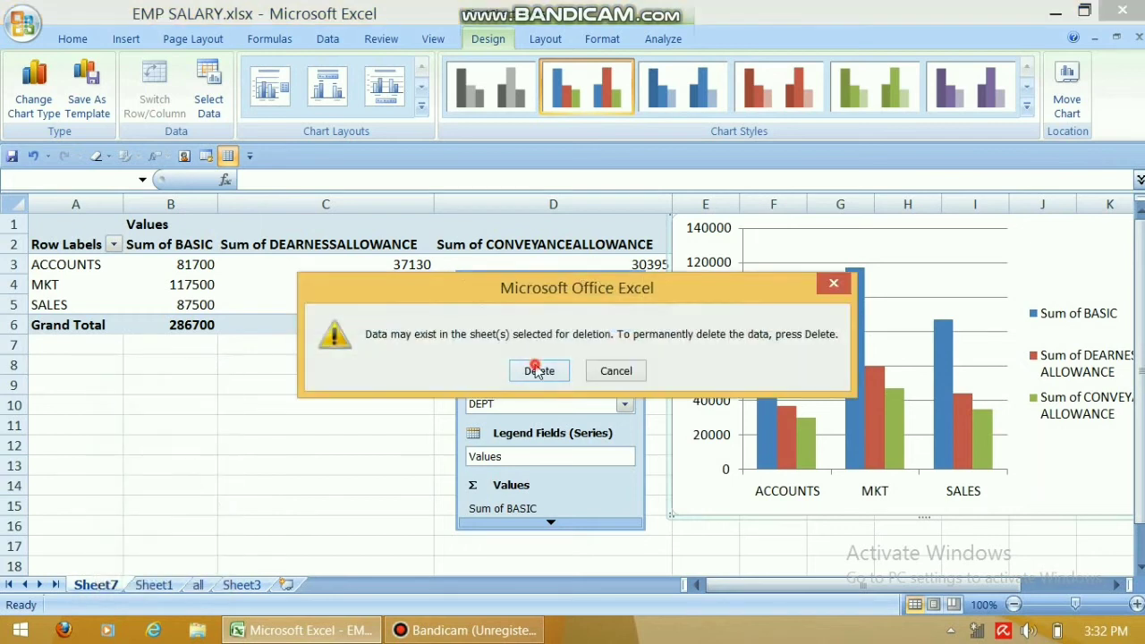
left_click(537, 367)
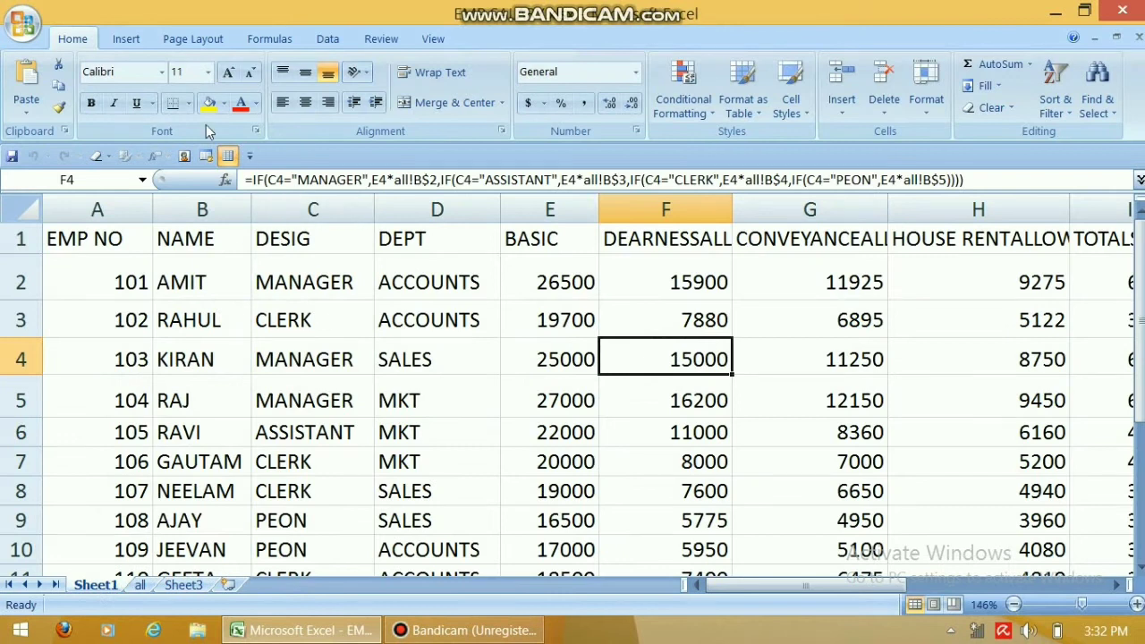
left_click(118, 40)
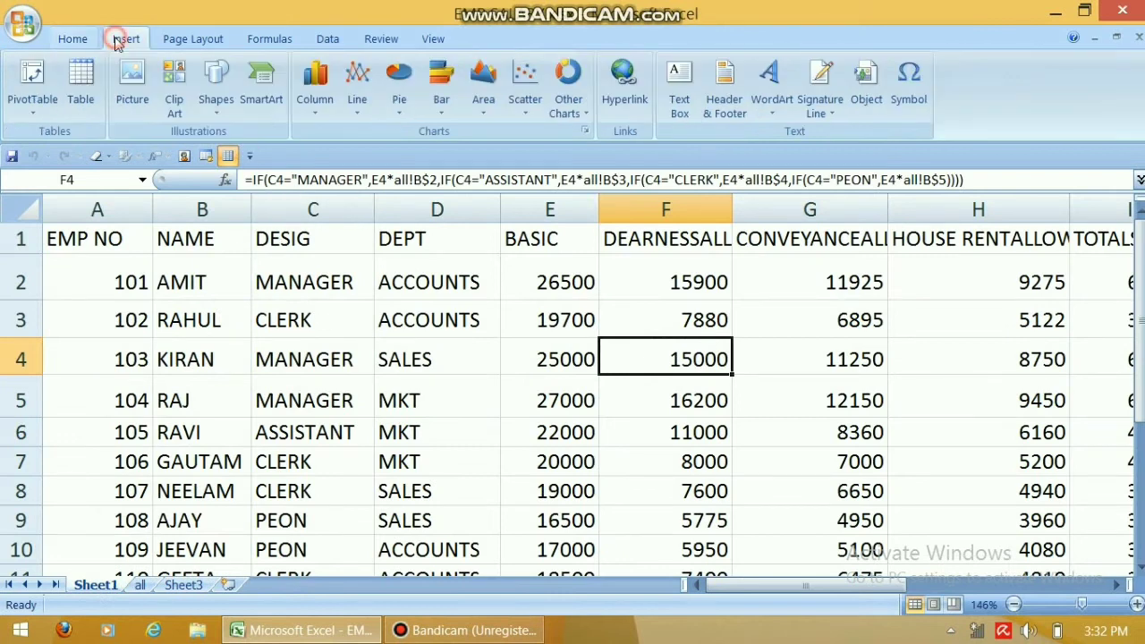
Create a new pivot table grouping DEPT then DESIG, summing BASIC and DEARNESSALLOWANCE.
left_click(31, 113)
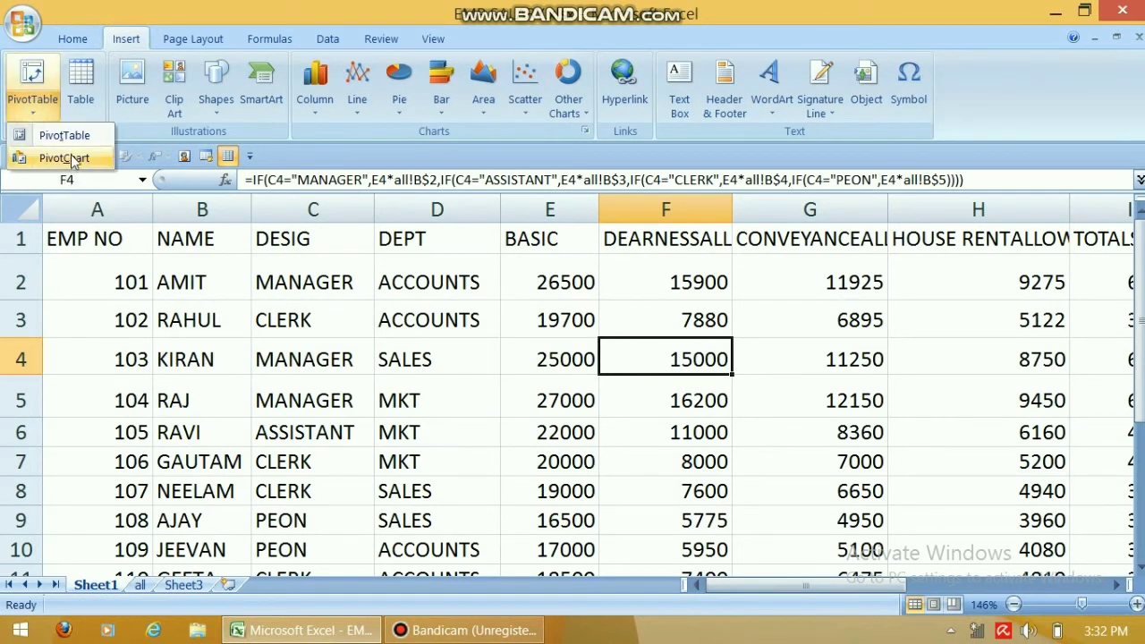
left_click(72, 137)
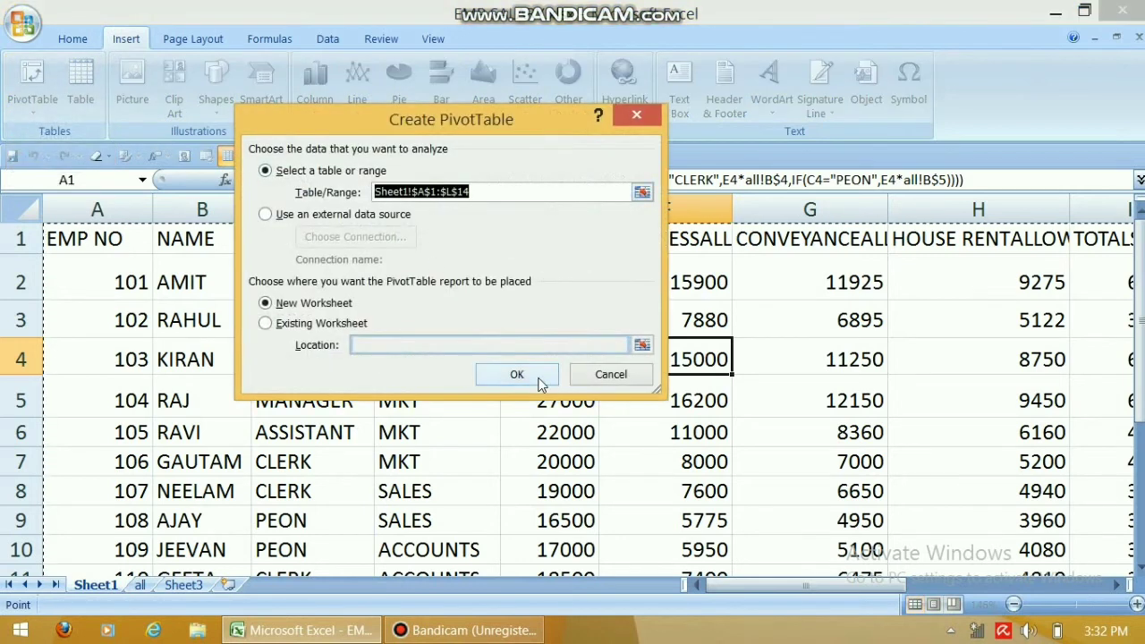
left_click(514, 373)
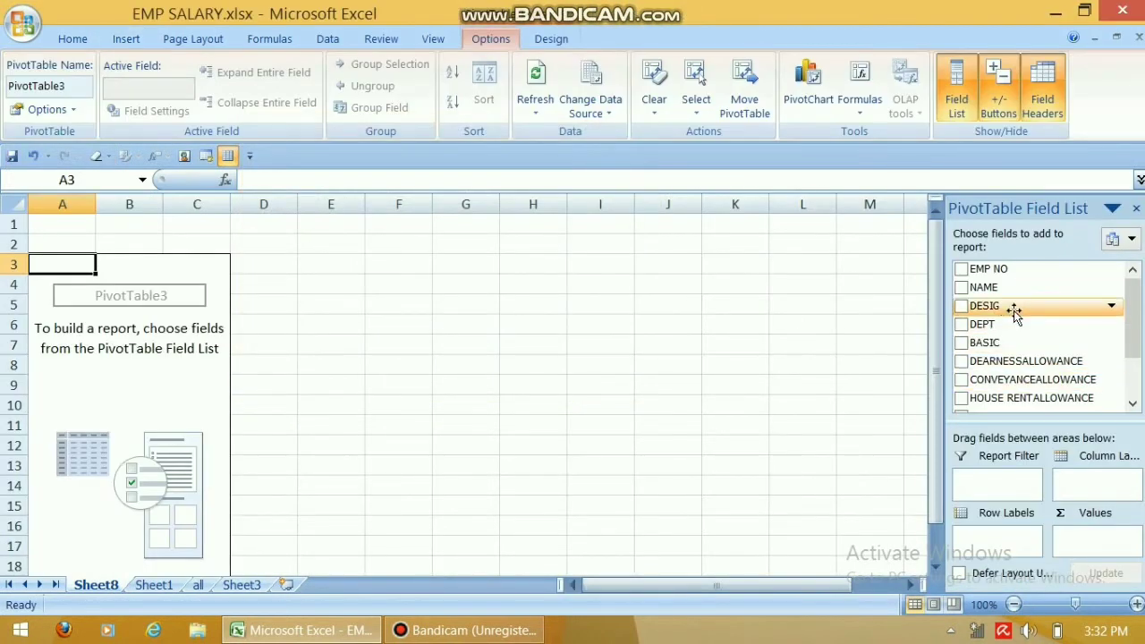
left_click_drag(990, 325, 999, 541)
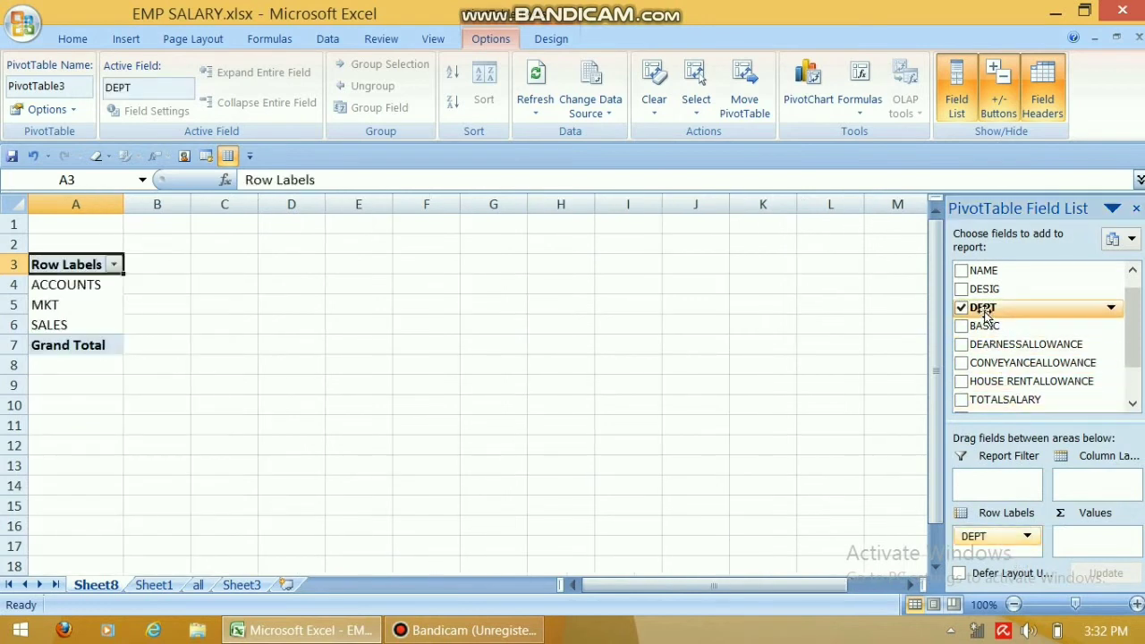
left_click_drag(997, 289, 1009, 547)
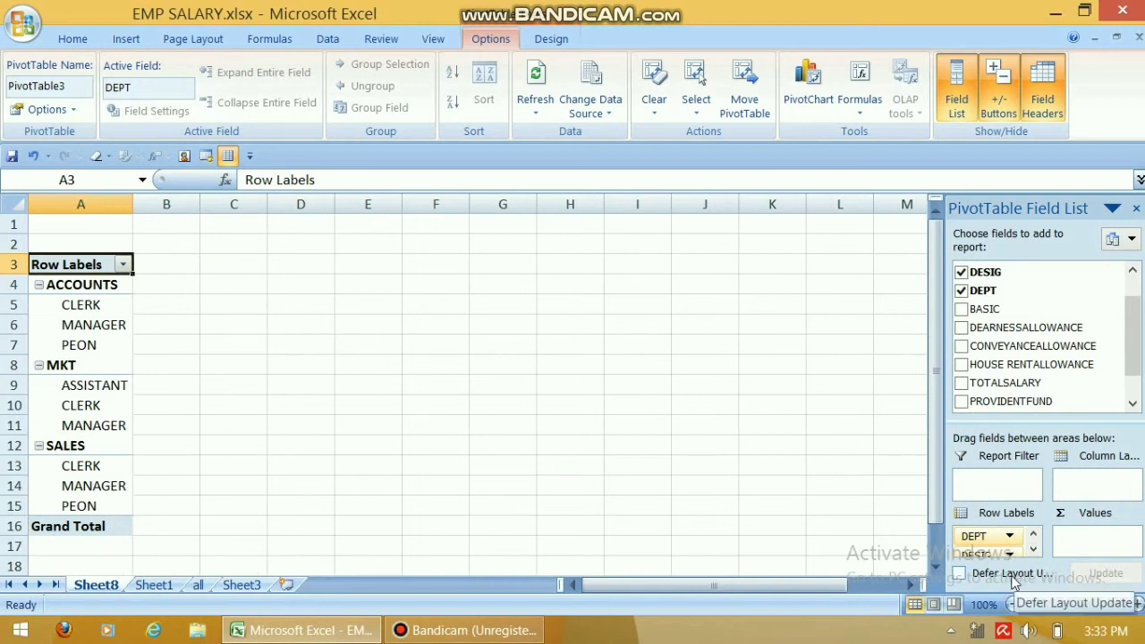
left_click(966, 311)
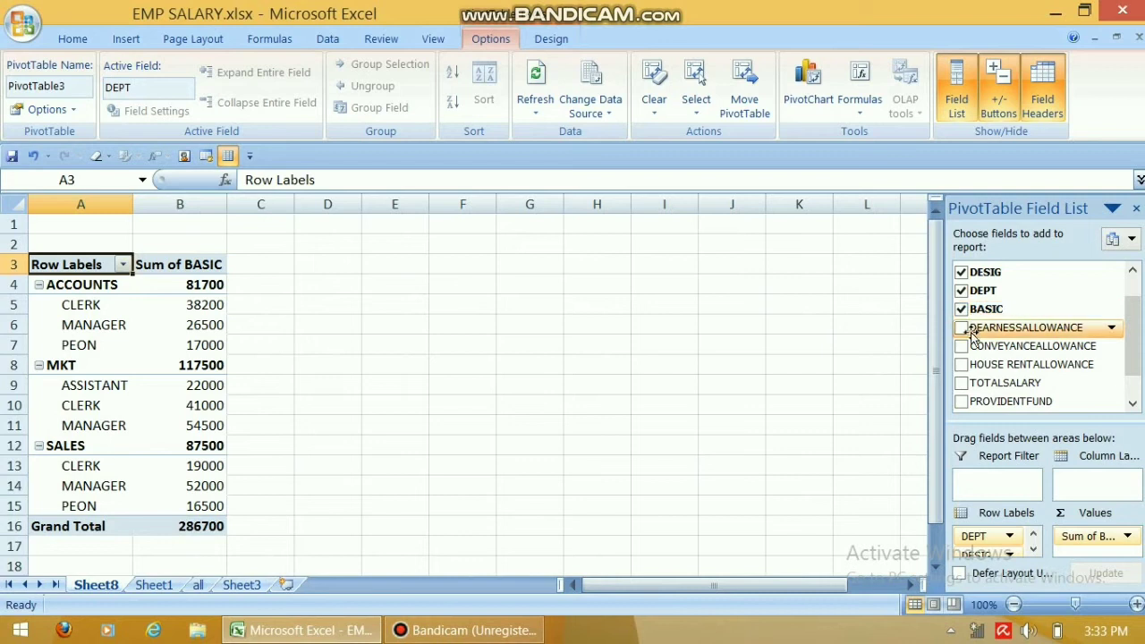
left_click(961, 327)
Add CONVEYANCEALLOWANCE sums to the pivot, hide the field list, and check the ACCOUNTS basic totals.
left_click(963, 347)
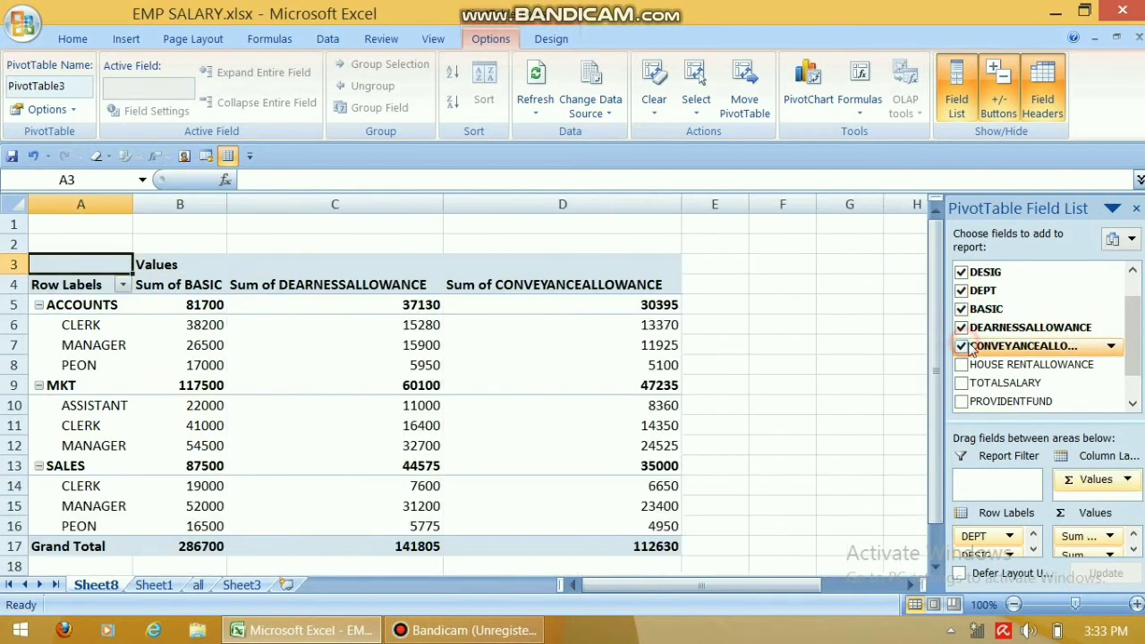
left_click(1136, 207)
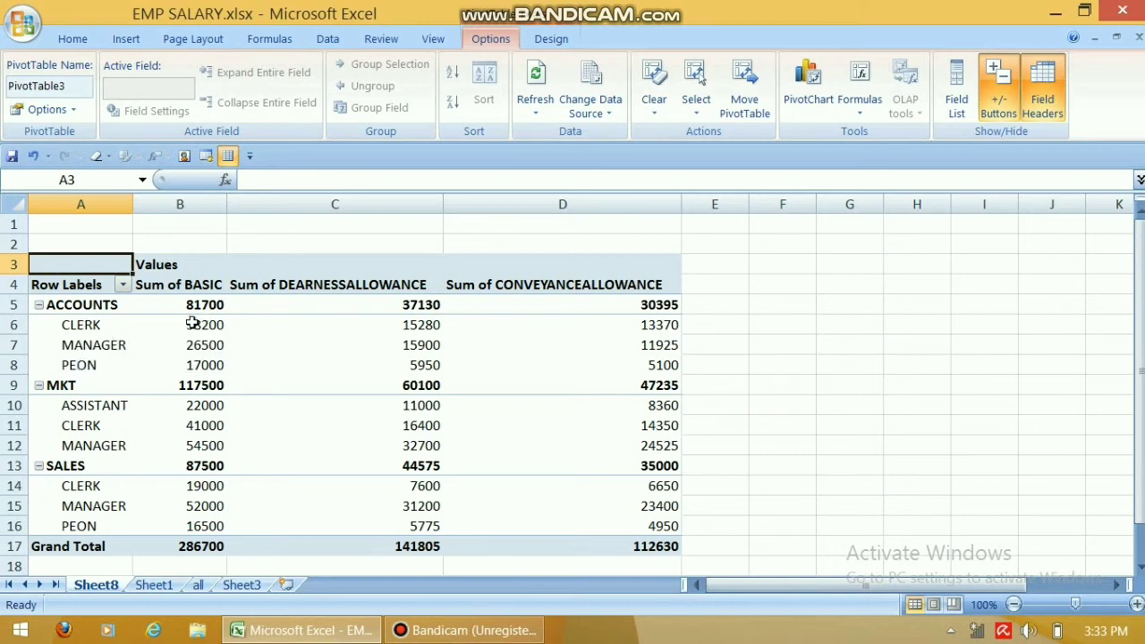
left_click(217, 344)
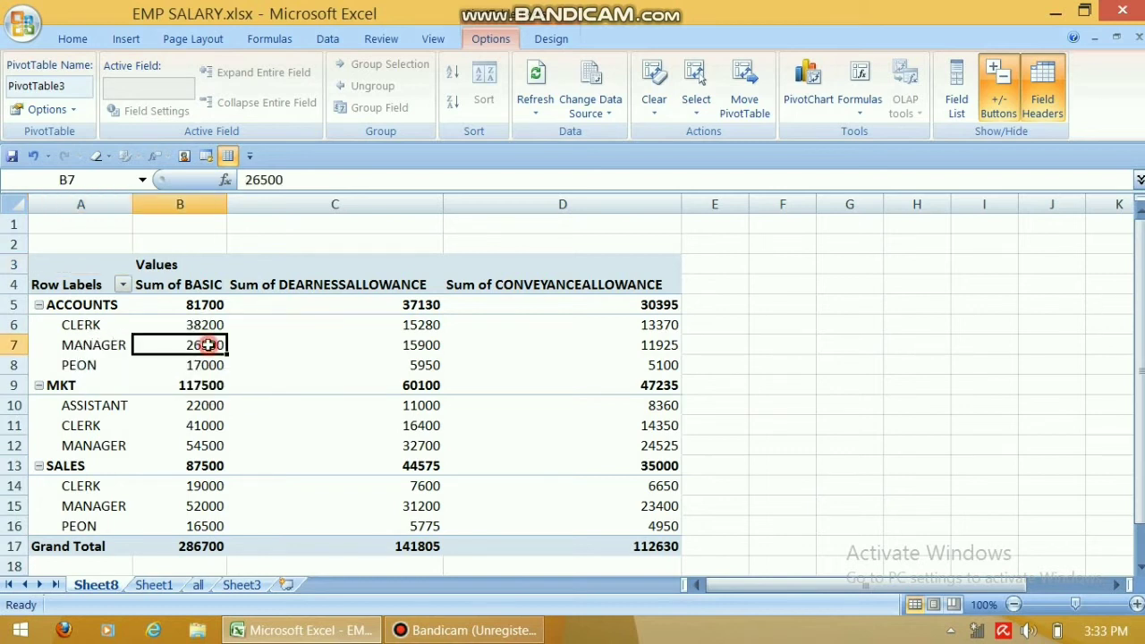
left_click(79, 364)
left_click(208, 367)
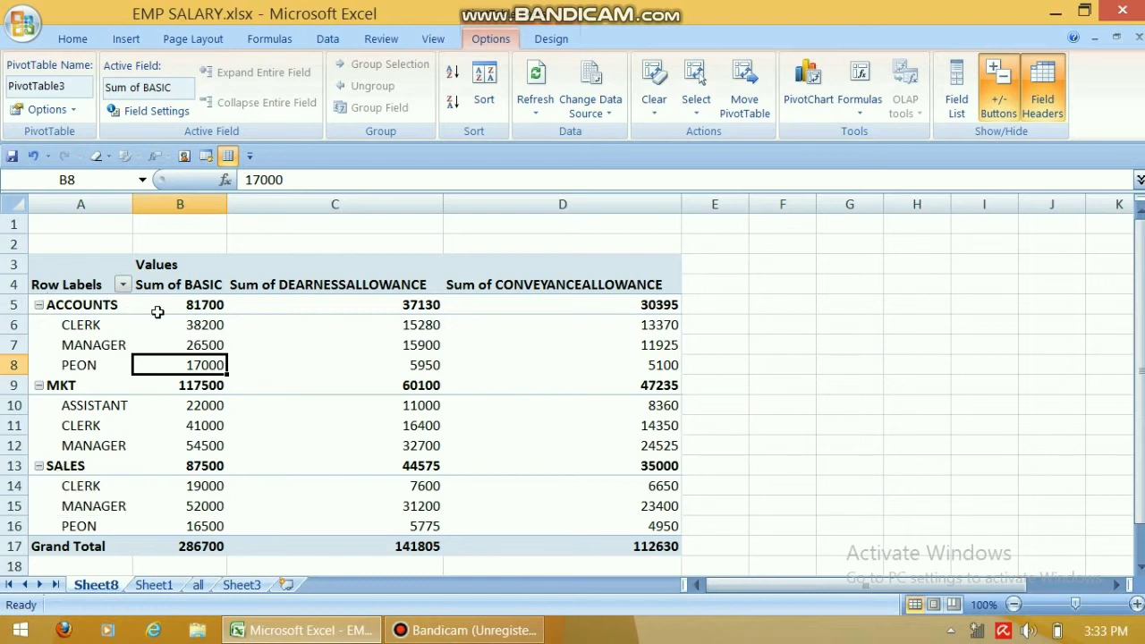
left_click(204, 305)
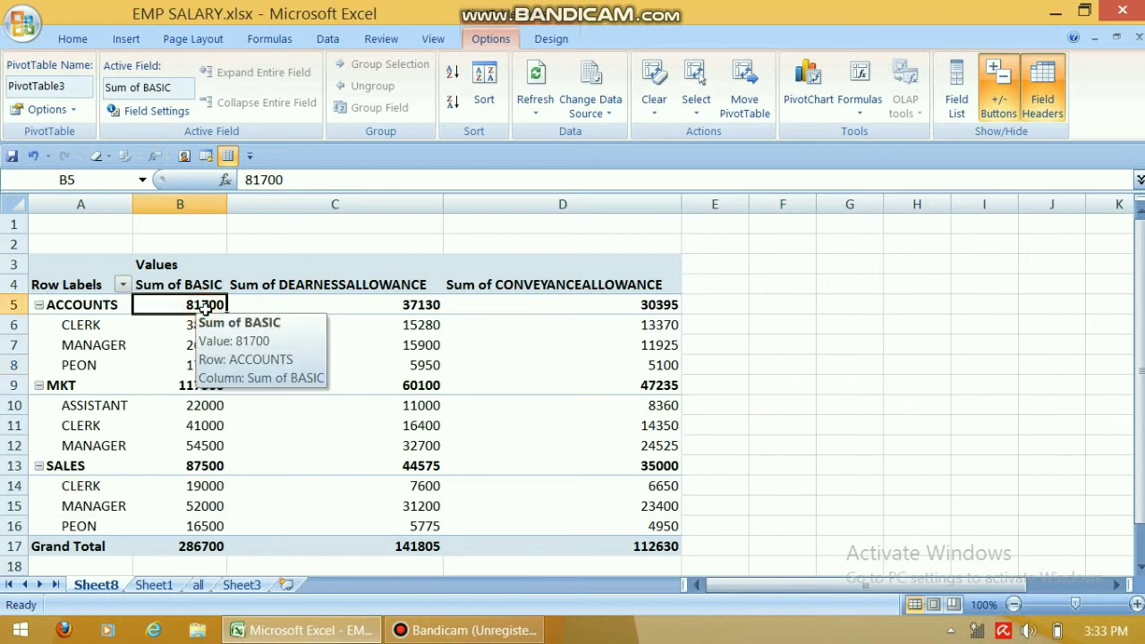
Collapse the ACCOUNTS, MKT and SALES department groups in the pivot table.
left_click(39, 305)
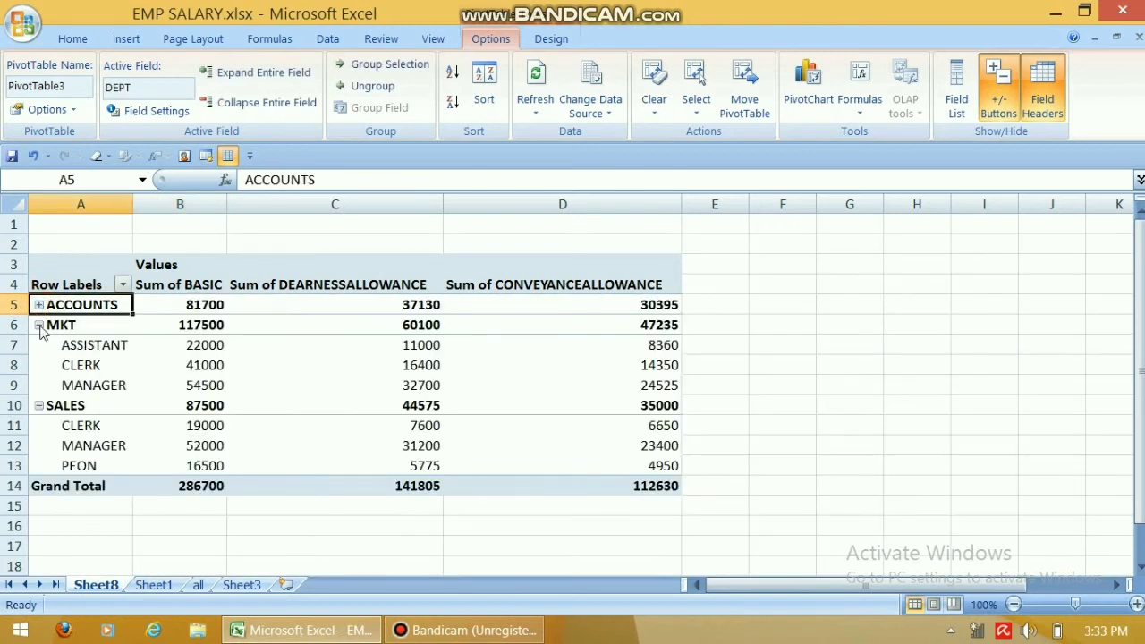
left_click(39, 325)
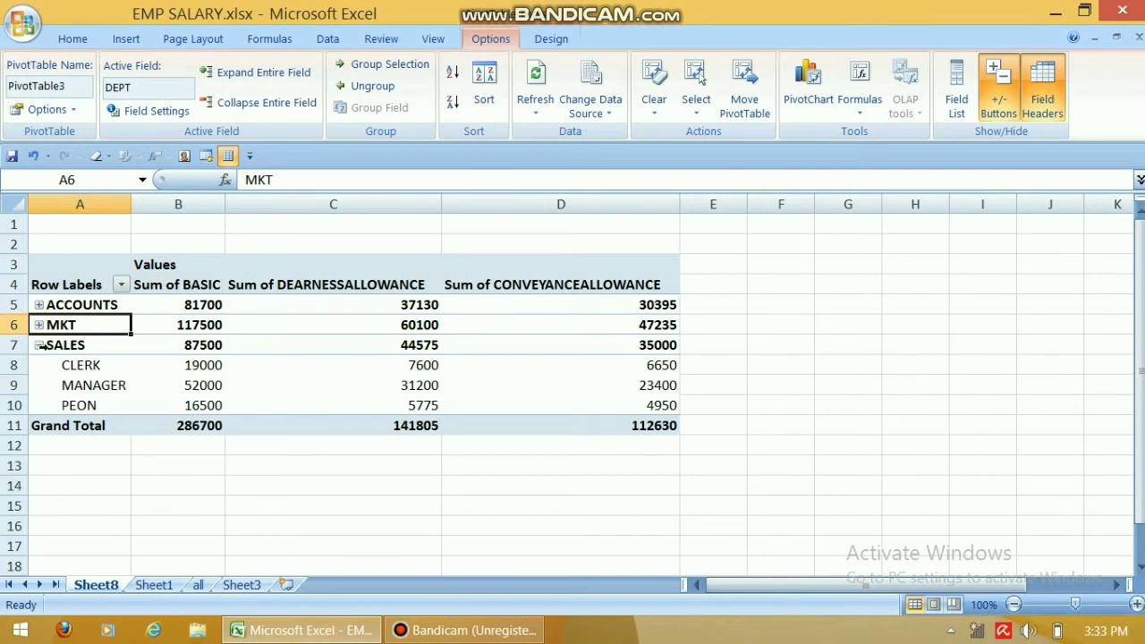
left_click(39, 345)
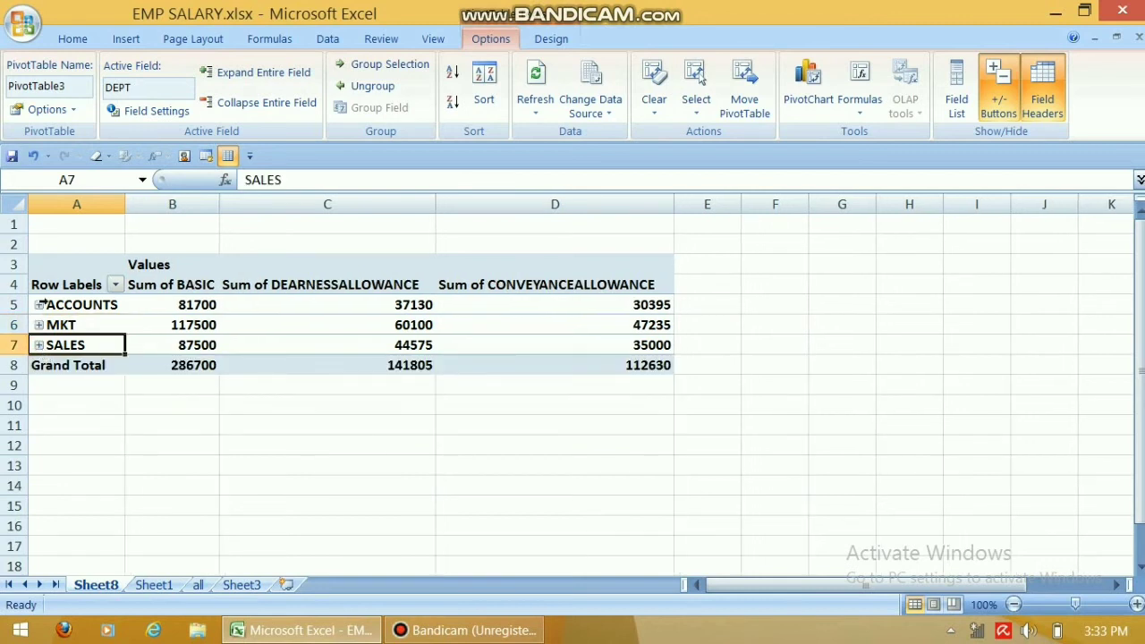
Expand ACCOUNTS, MKT and SALES again so SALES lists CLERK, MANAGER and PEON.
left_click(39, 305)
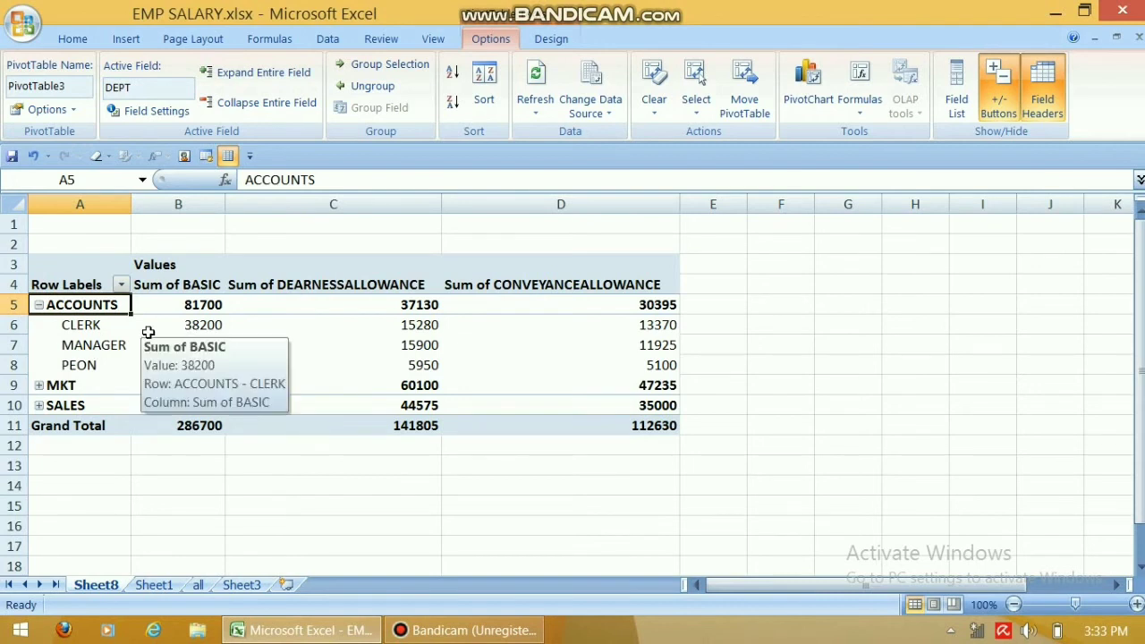
left_click(40, 385)
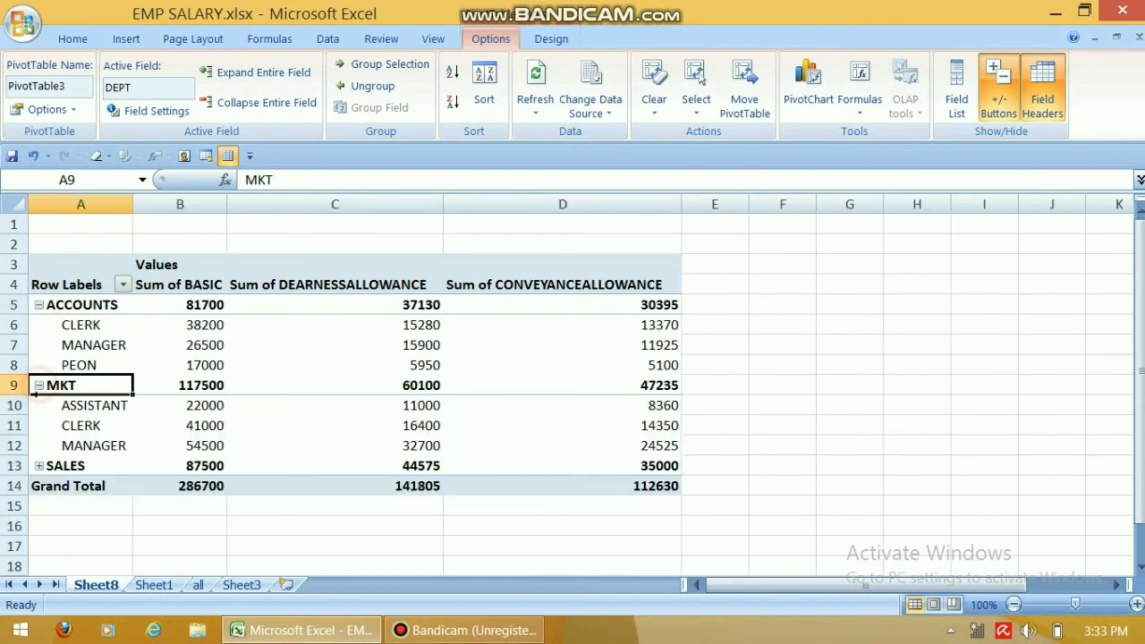
left_click(39, 466)
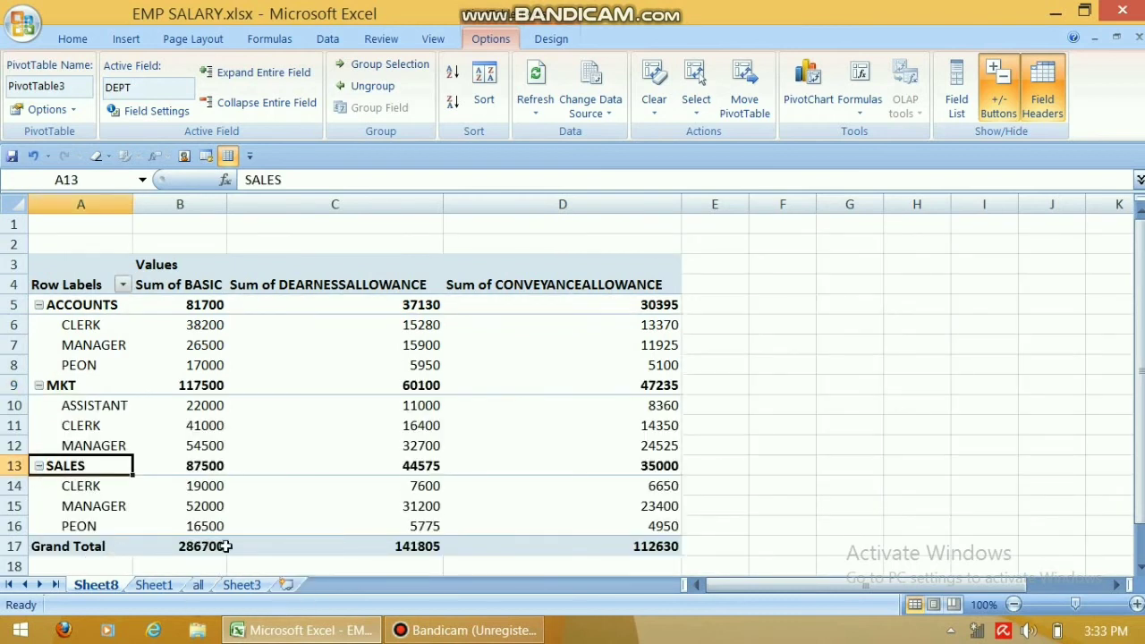
mouse_move(387, 553)
Delete the Sheet8 pivot sheet, confirming the deletion, so Sheet1's salary data shows.
right_click(98, 587)
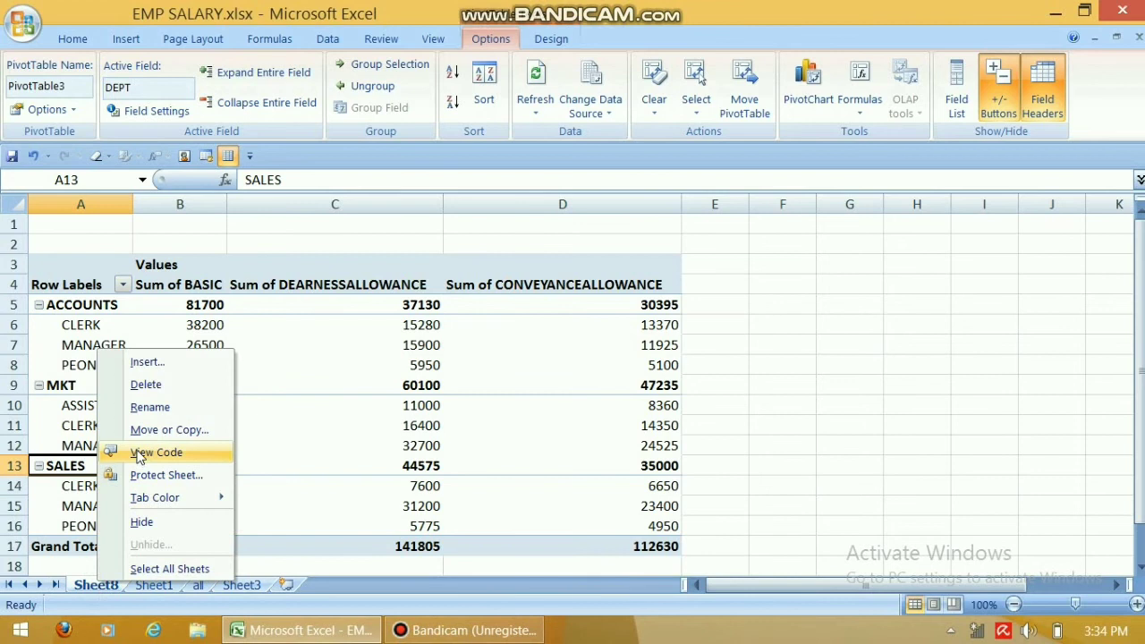
left_click(143, 385)
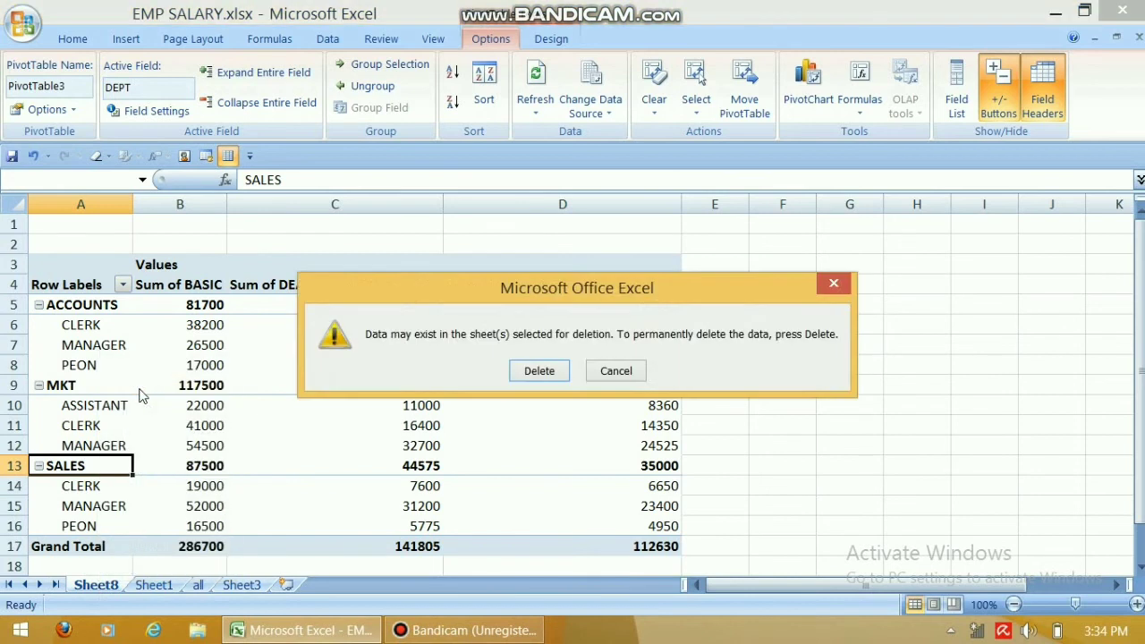
left_click(537, 372)
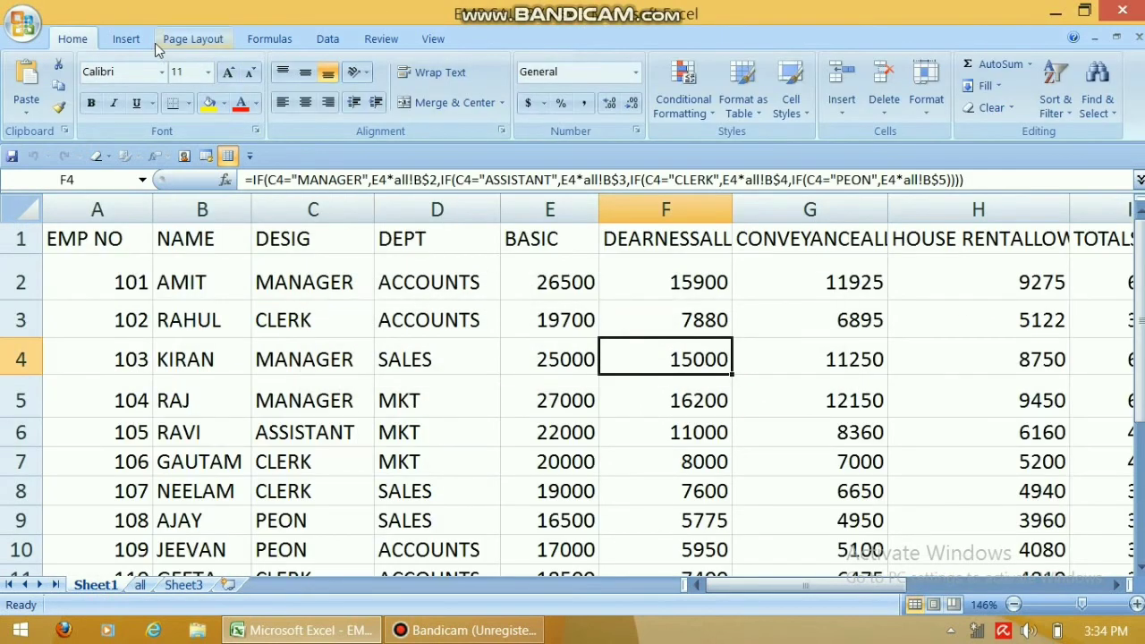
Insert a table over =$A$1:$L$14 with headers, creating Table4, and select cell C4.
left_click(126, 40)
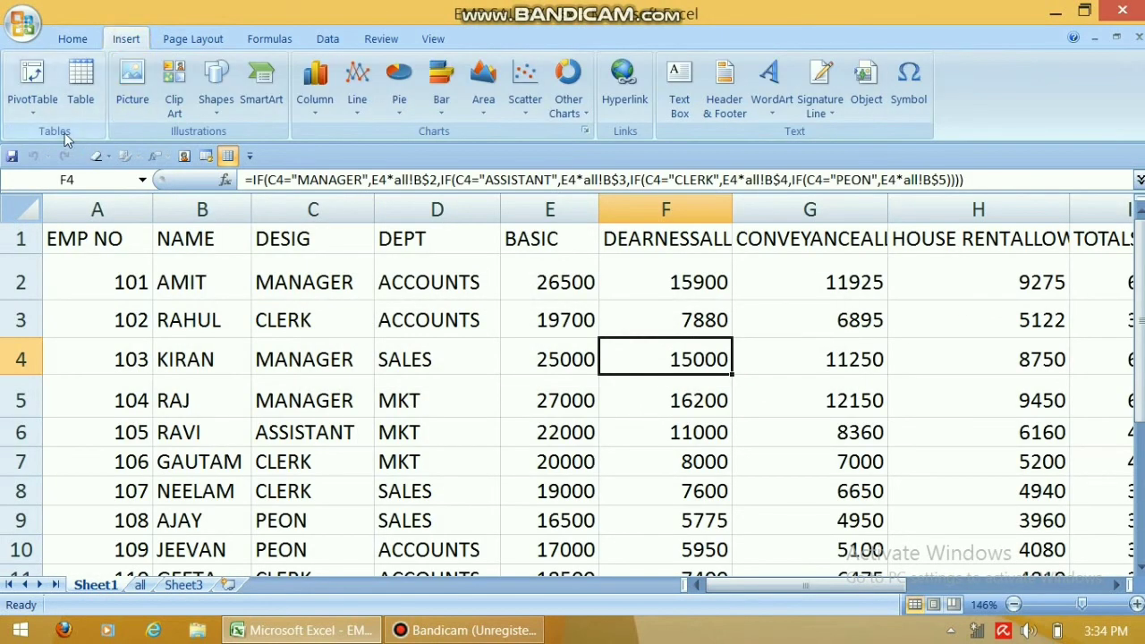
left_click(81, 89)
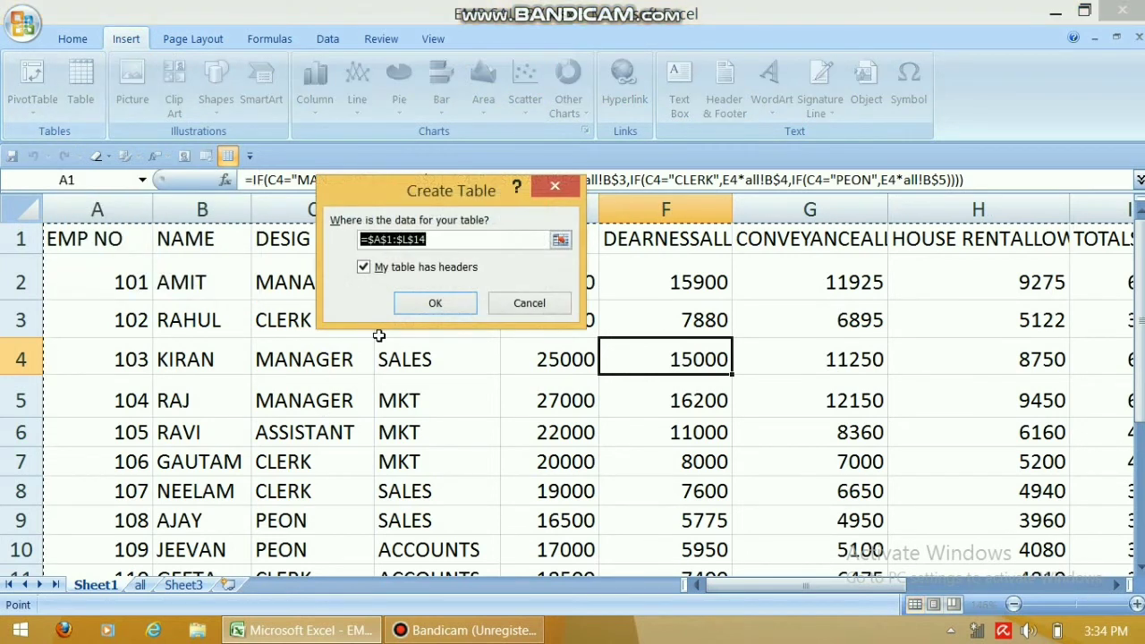
left_click(434, 304)
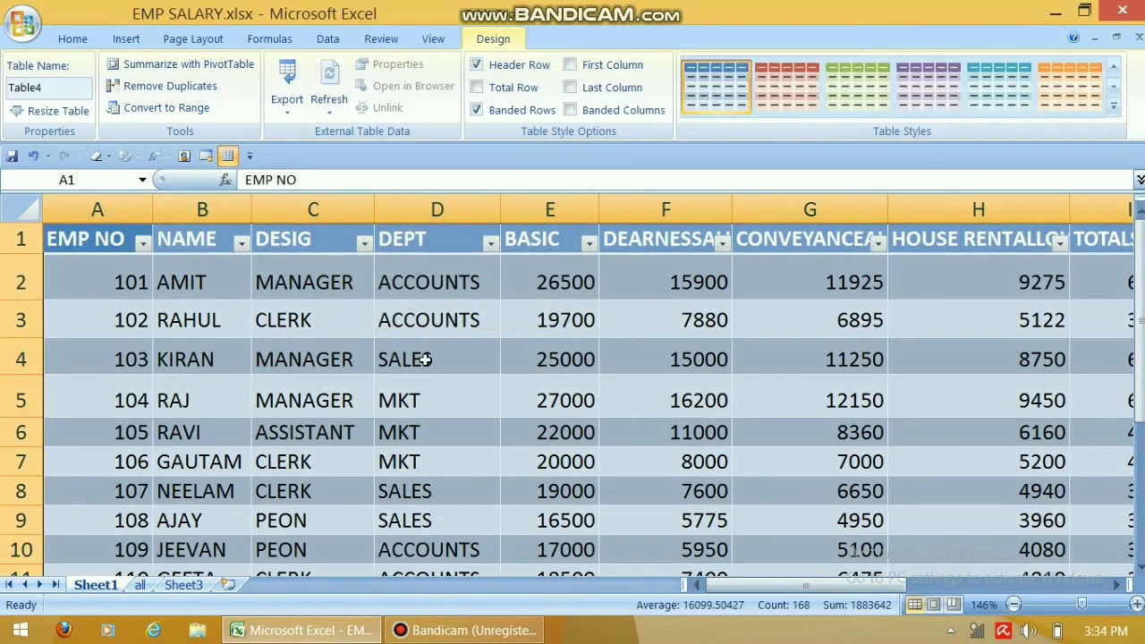
left_click(304, 354)
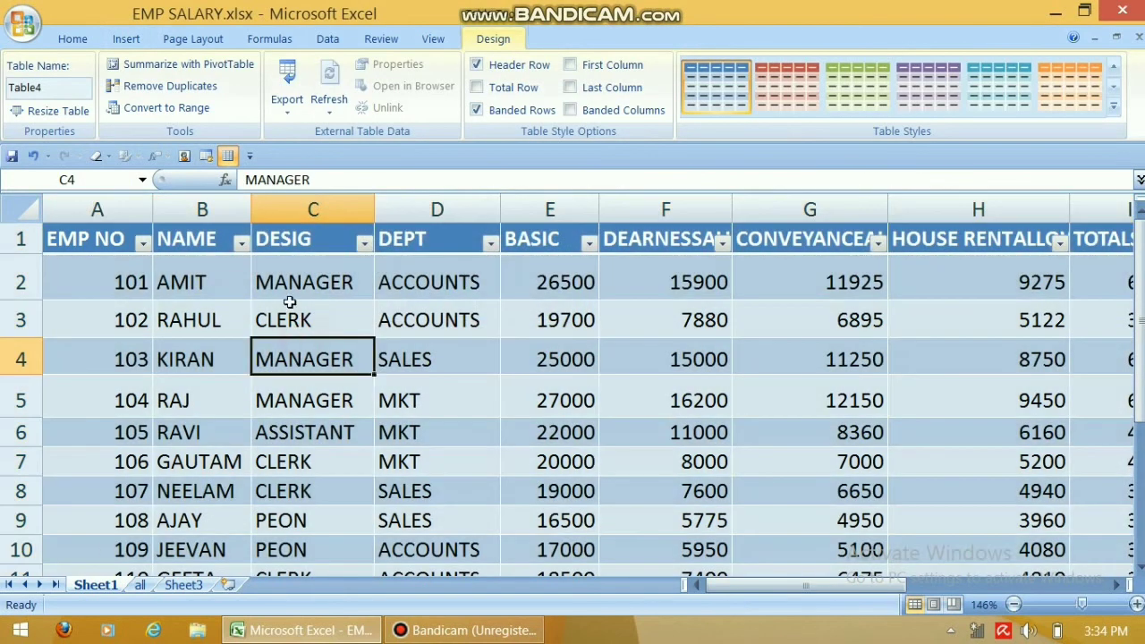
Apply a DESIG text filter equals MANAGER, leaving 5 of 13 employee rows.
left_click(368, 246)
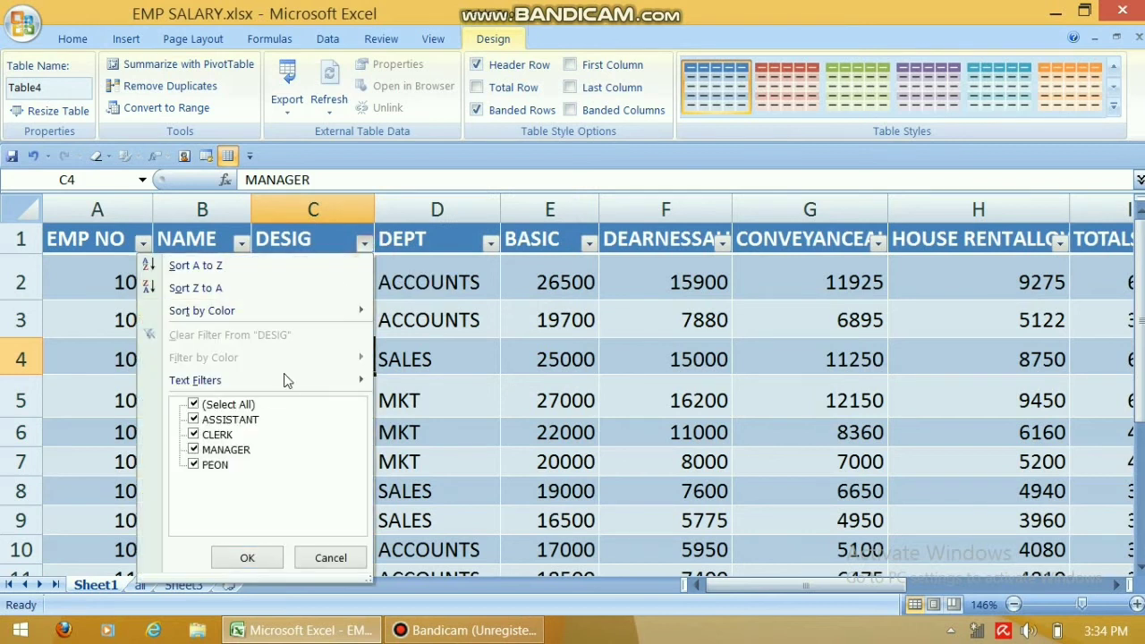
mouse_move(310, 378)
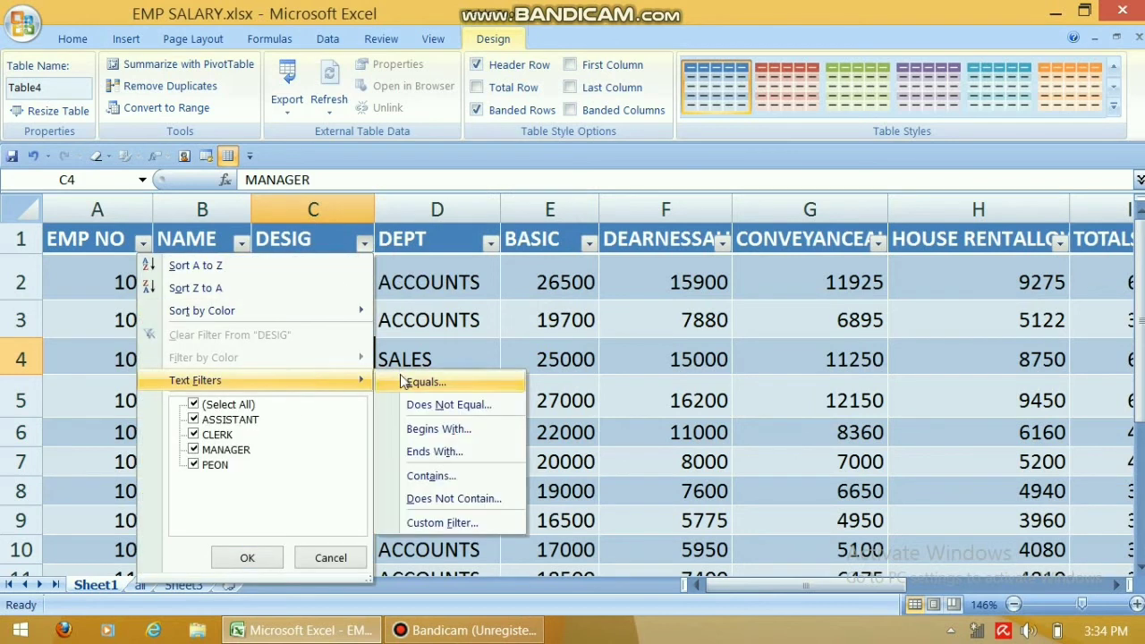
left_click(456, 385)
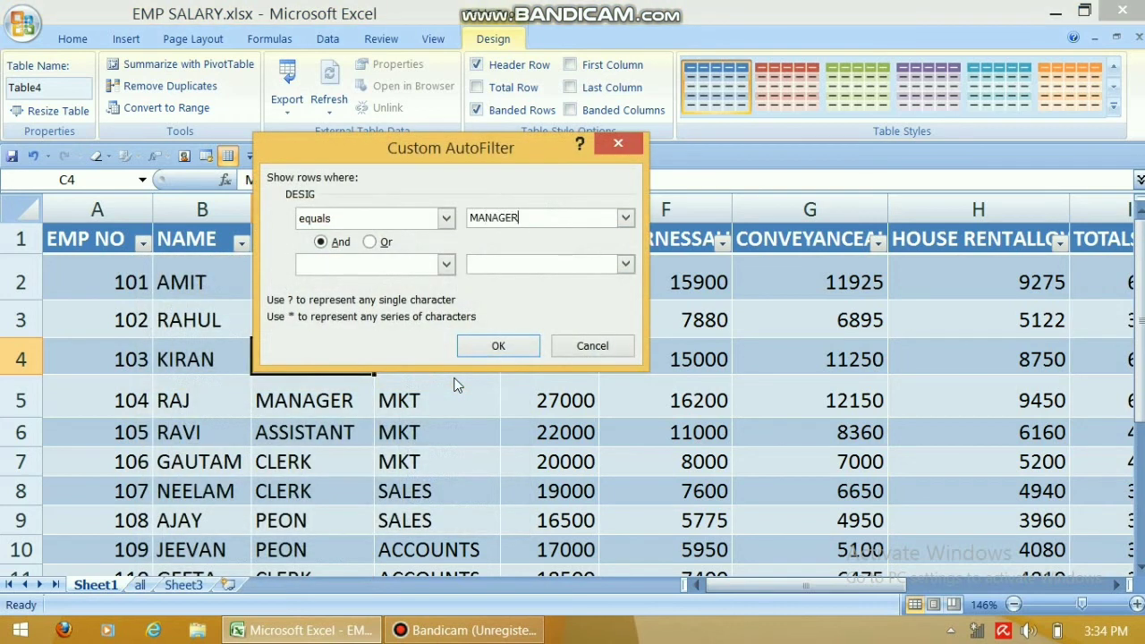
left_click(498, 345)
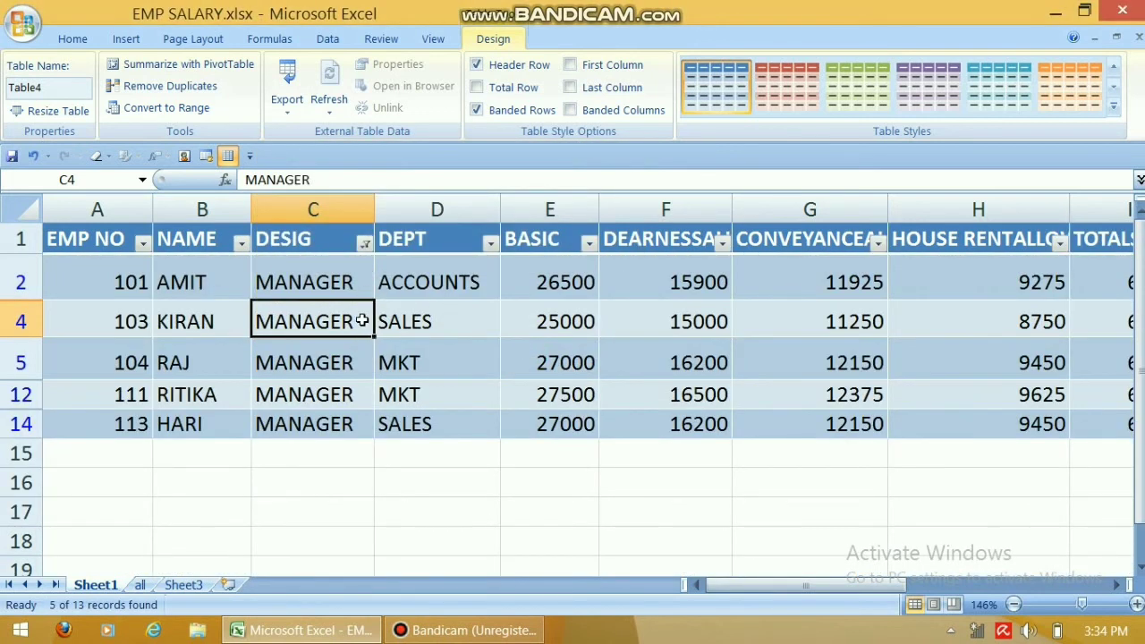
left_click(364, 243)
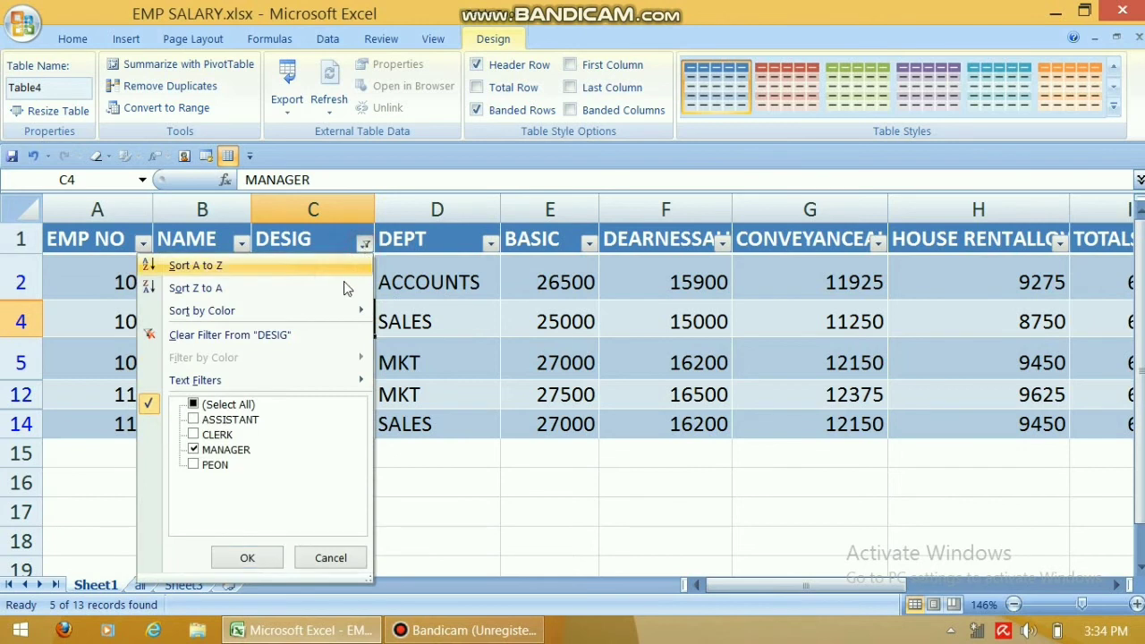
Filter DESIG to equals MANAGER or CLERK, then clear the DESIG filter to show all 13 rows.
mouse_move(329, 379)
left_click(462, 382)
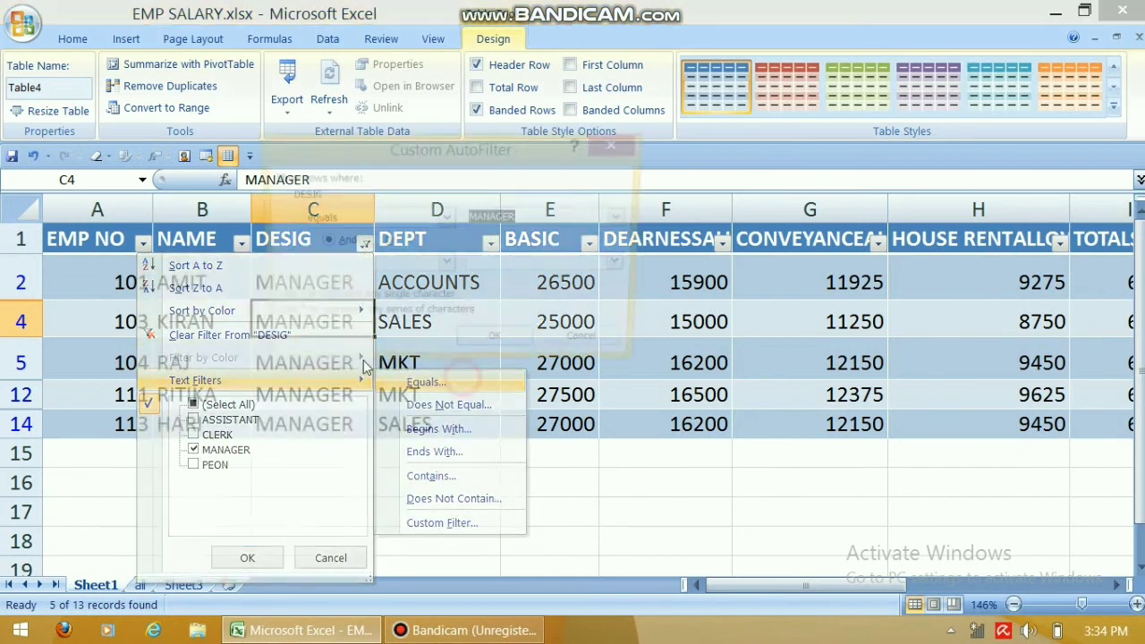
left_click(370, 241)
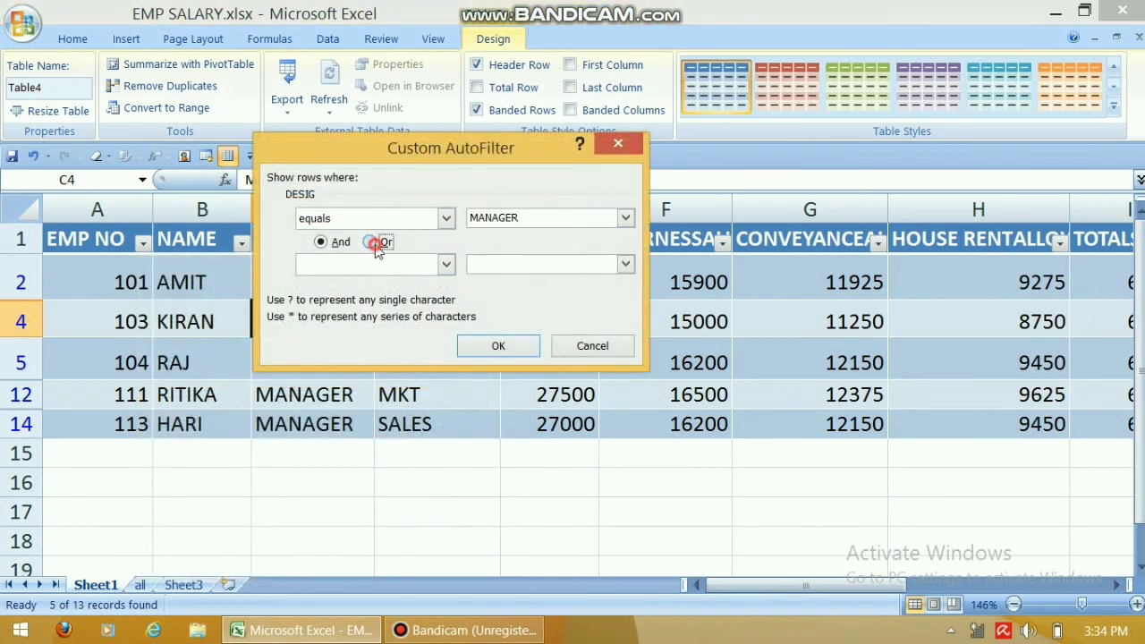
left_click(446, 264)
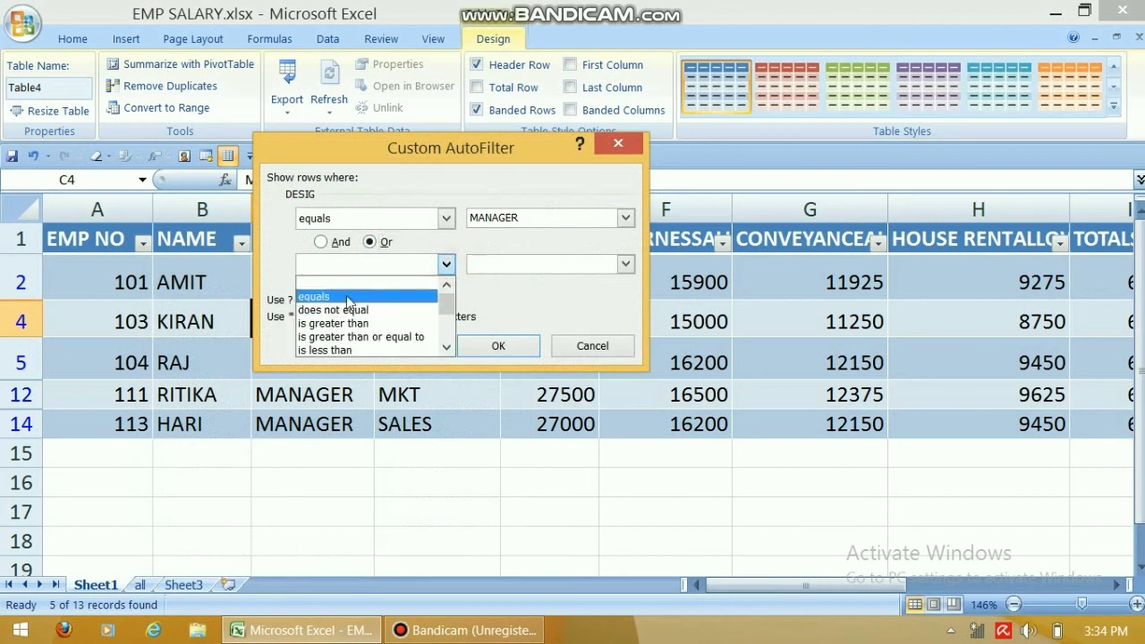
left_click(447, 286)
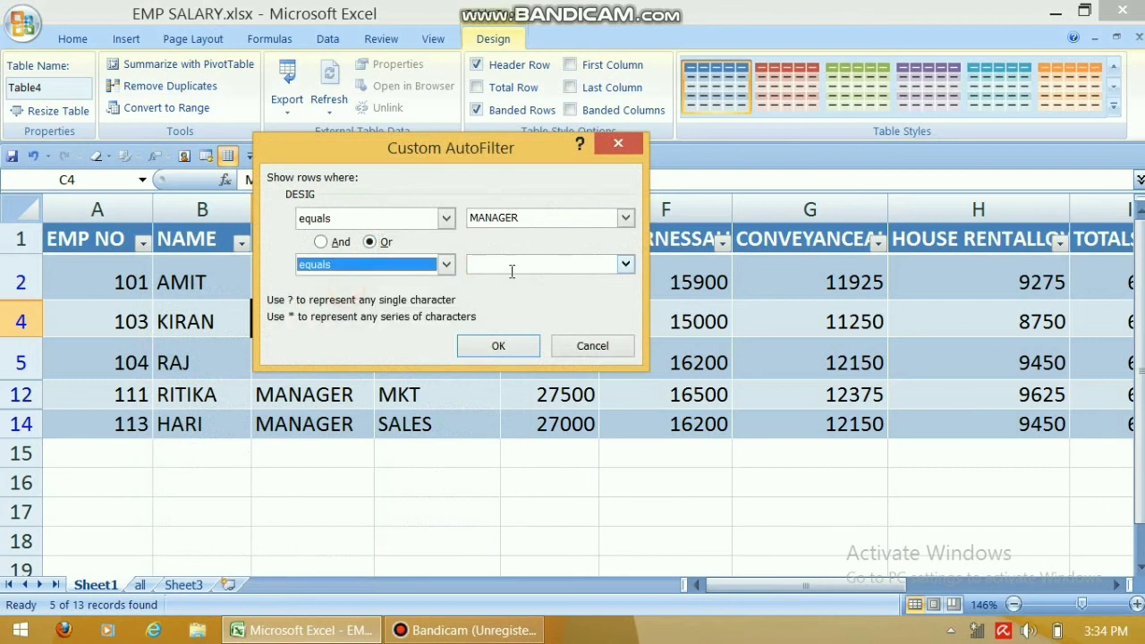
left_click(507, 268)
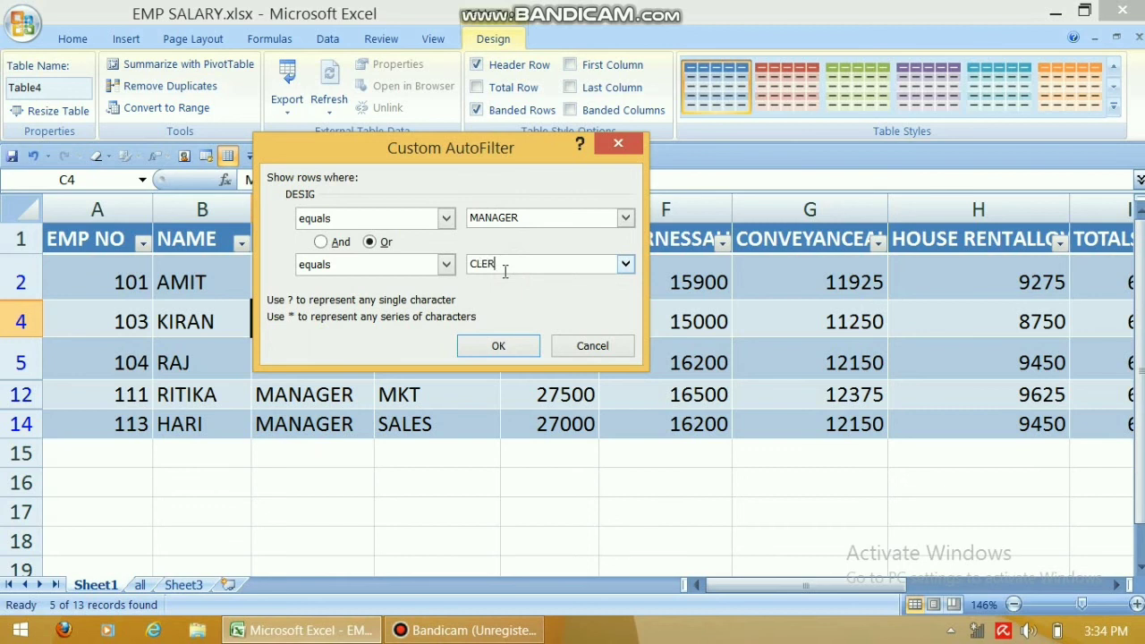
left_click(499, 345)
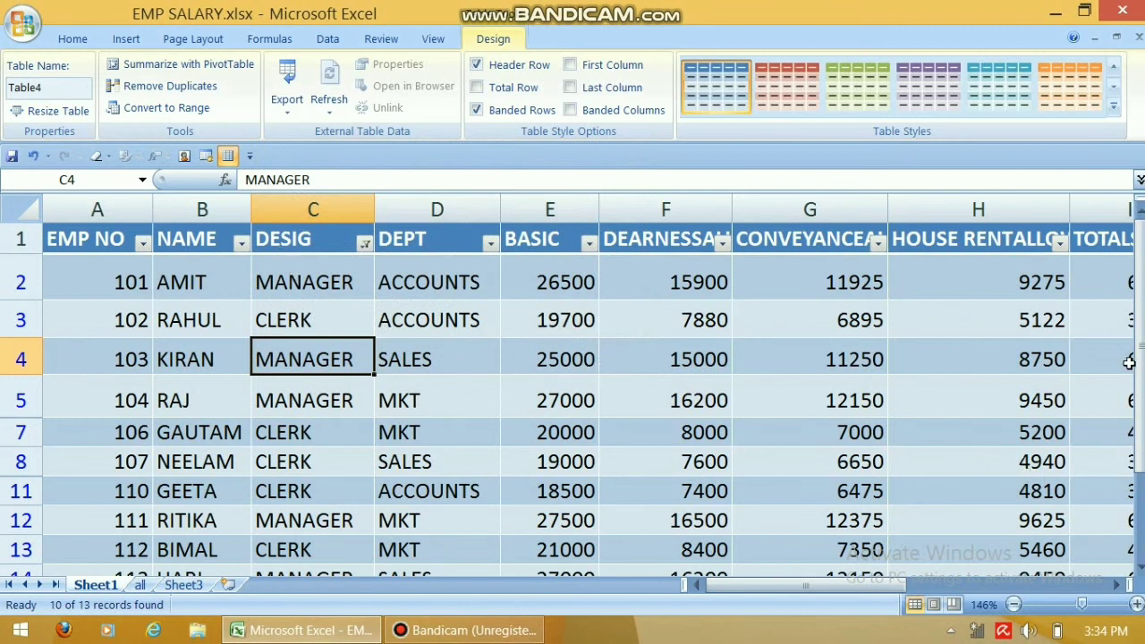
left_click(364, 241)
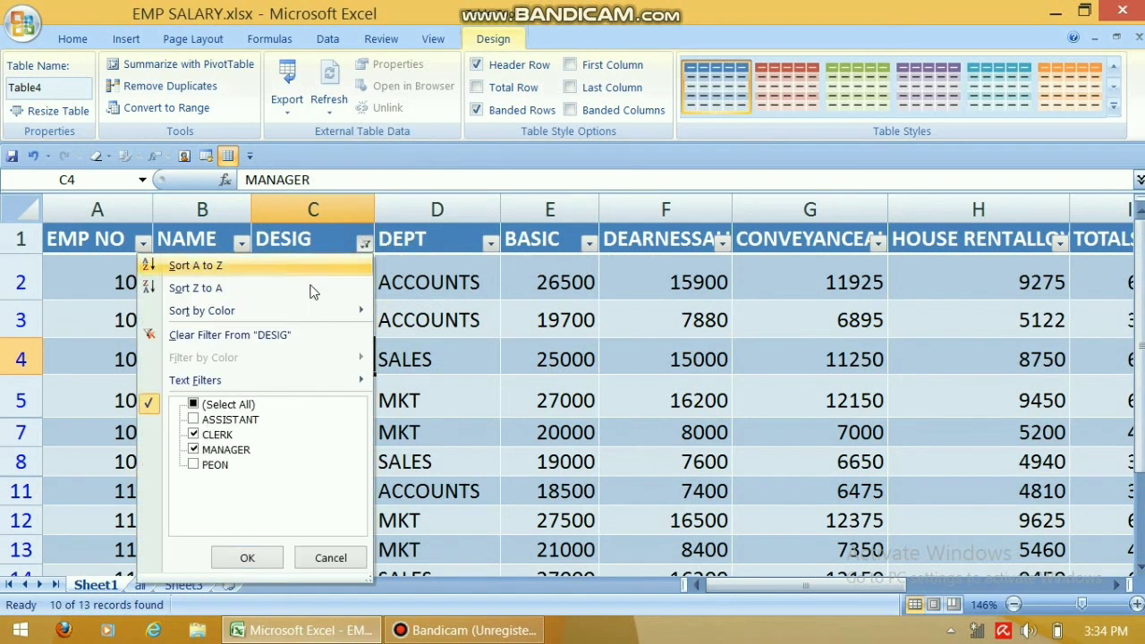
left_click(271, 337)
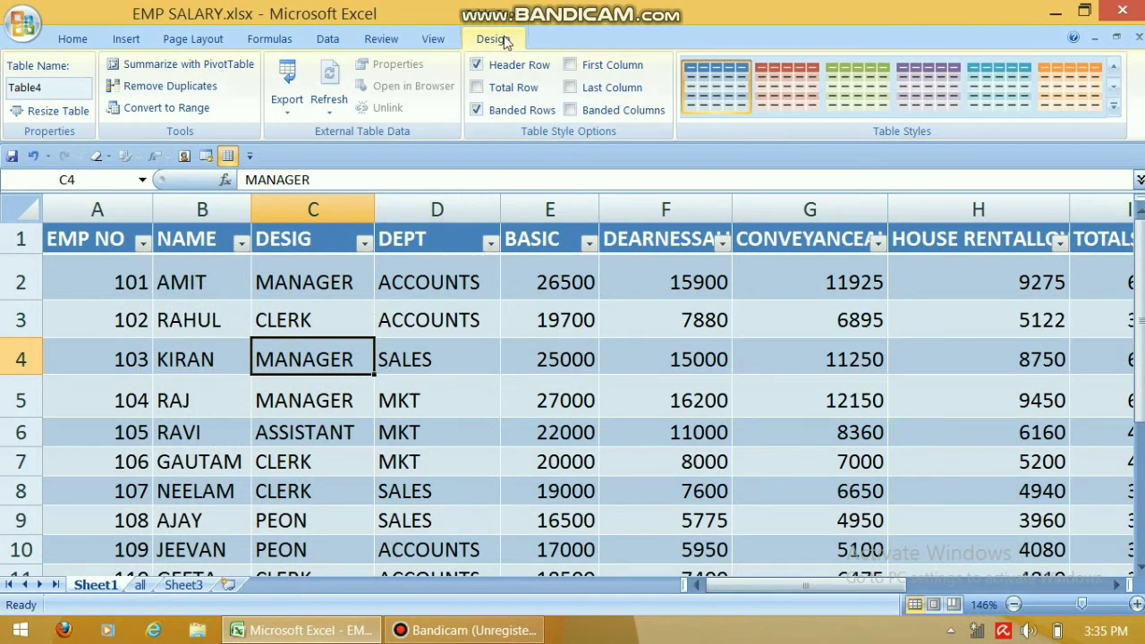
Convert Table4 back to a normal range, zoom to 85%, and clear formats from A1:M19.
left_click(190, 108)
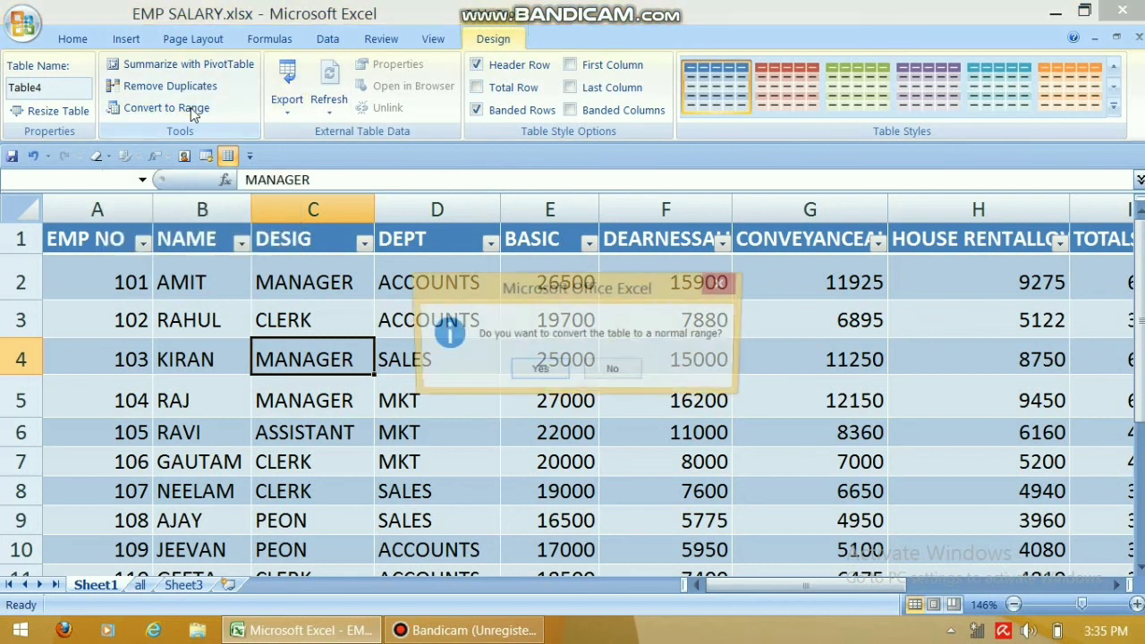
left_click(538, 370)
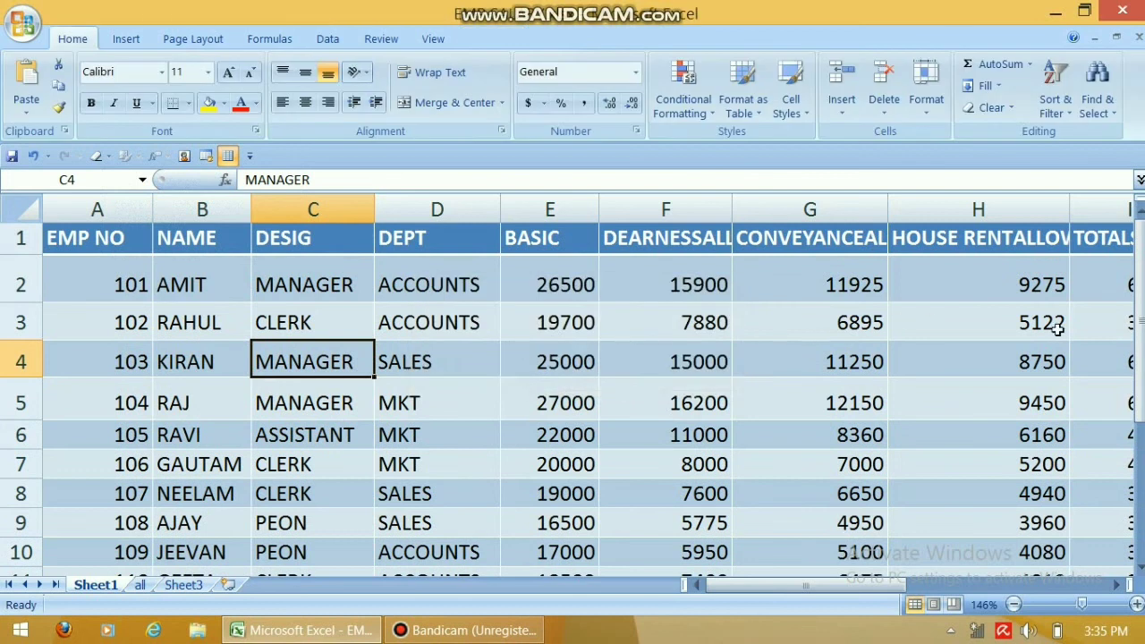
left_click(1071, 607)
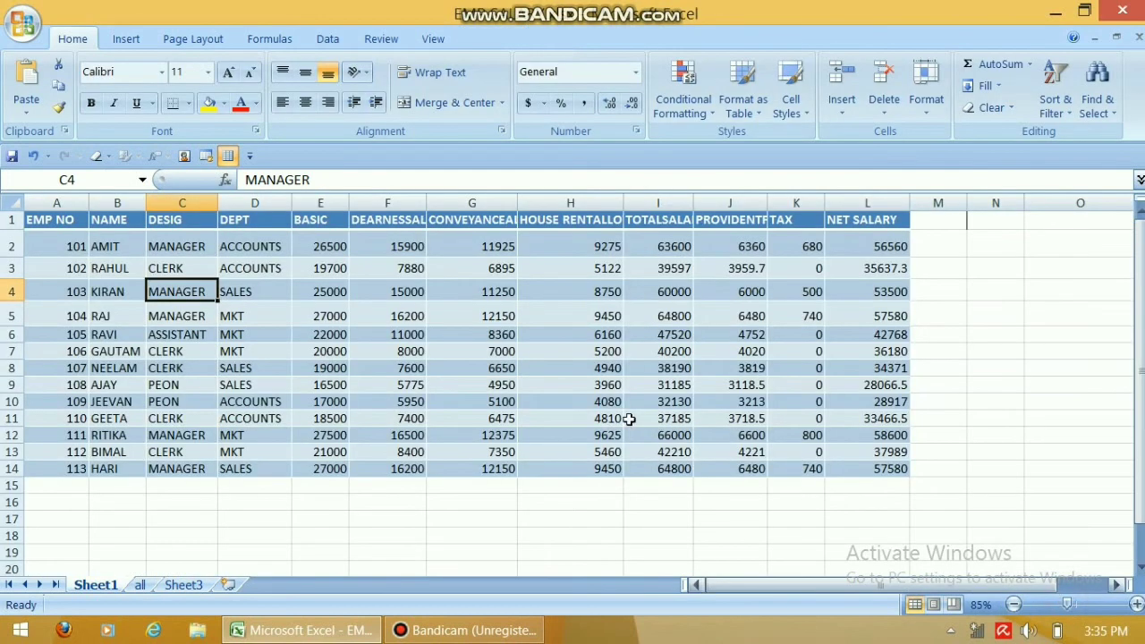
left_click_drag(957, 552, 32, 222)
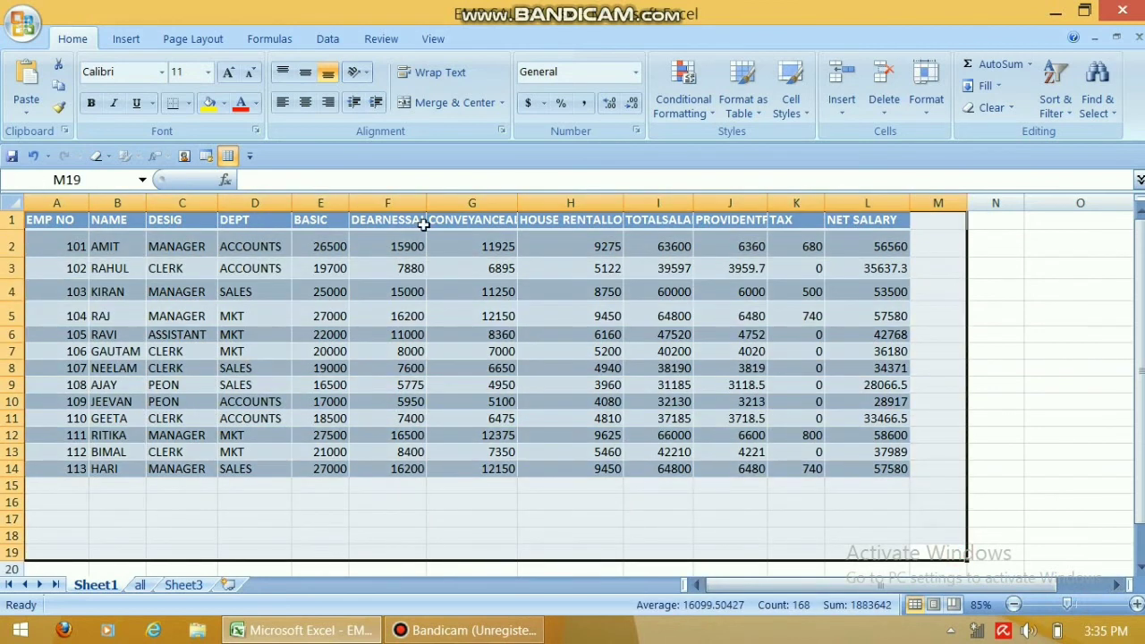
left_click(993, 107)
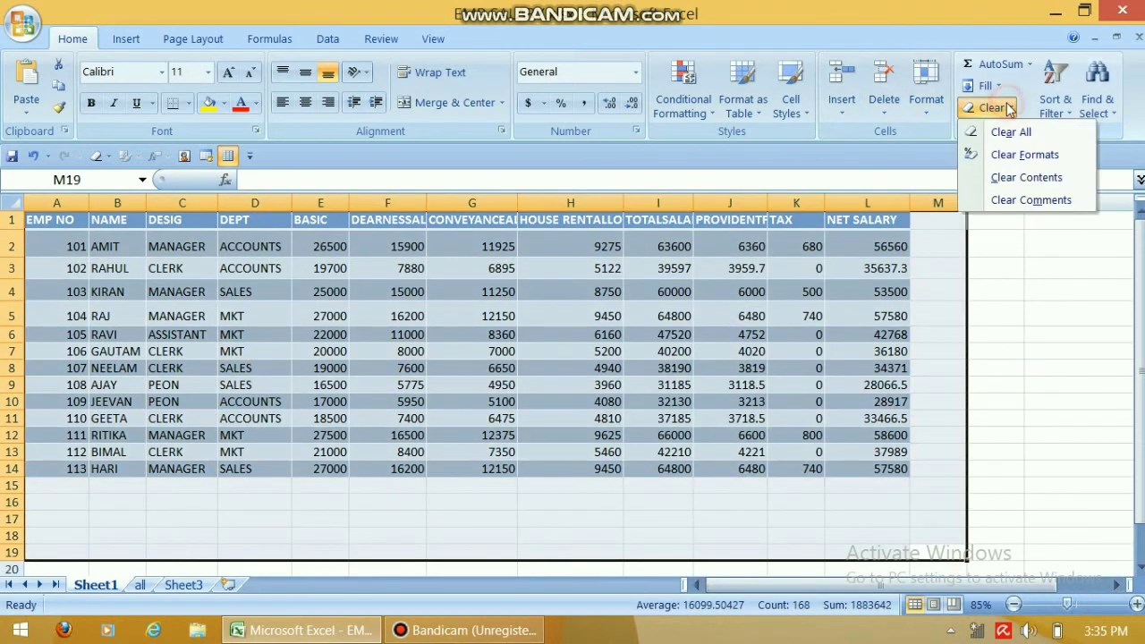
left_click(1032, 155)
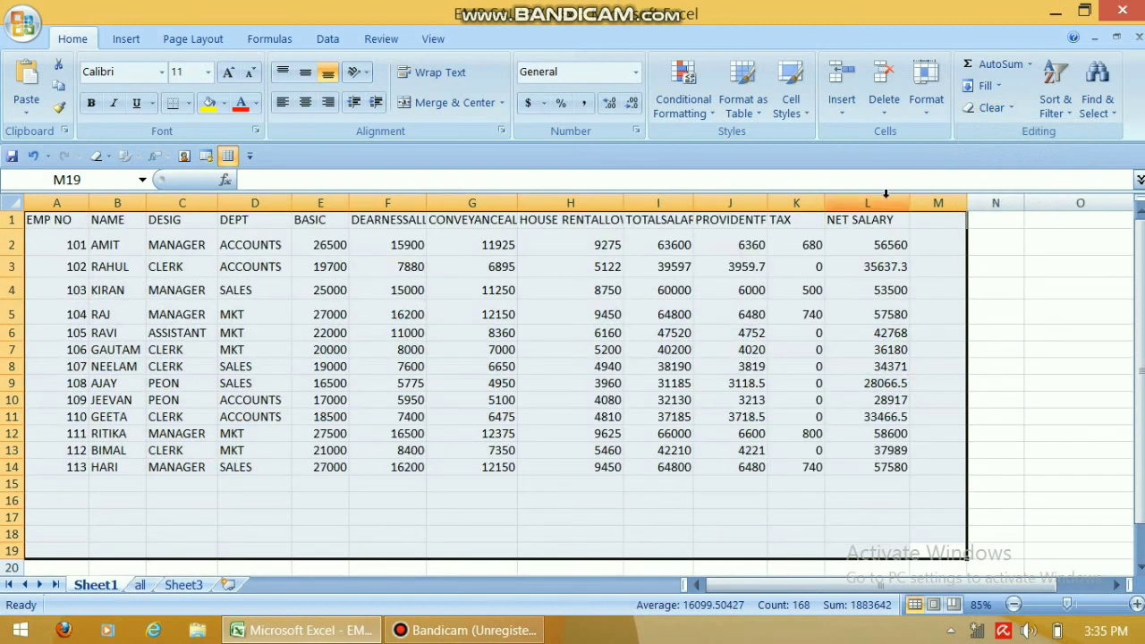
Select cell G3, then minimize Excel to reveal the desktop.
left_click(577, 202)
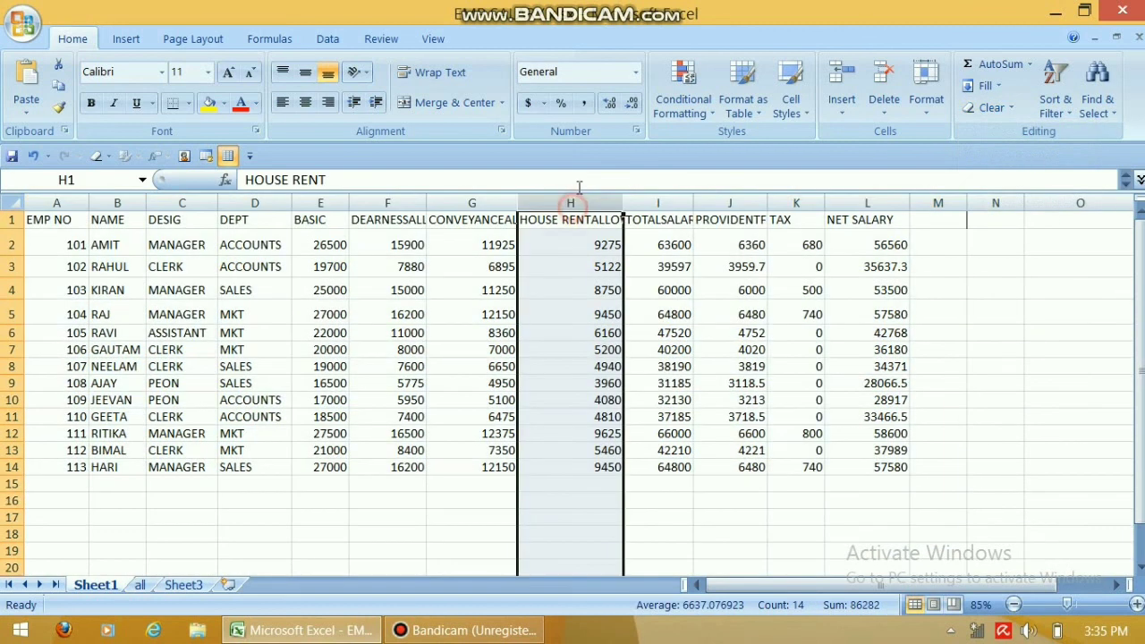
left_click(481, 273)
left_click(125, 40)
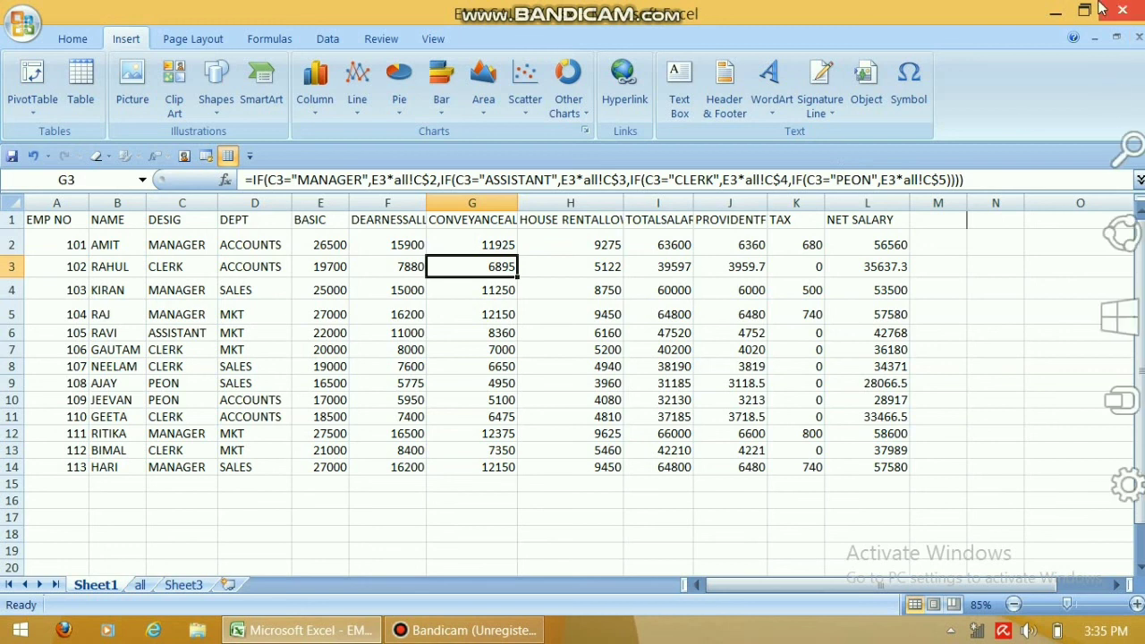
left_click(1056, 9)
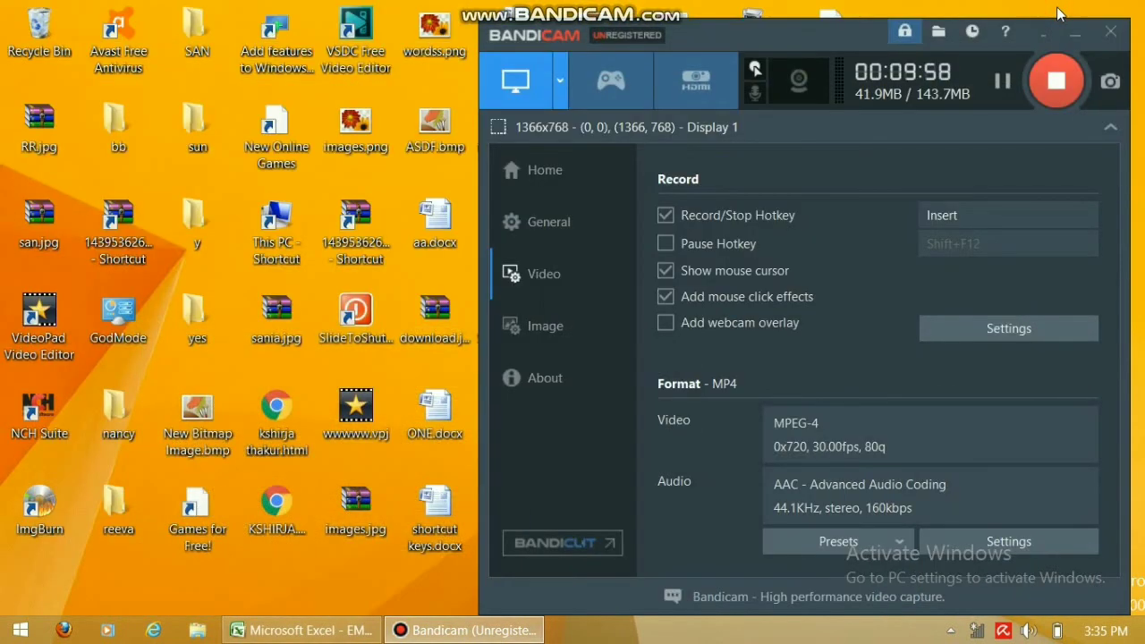